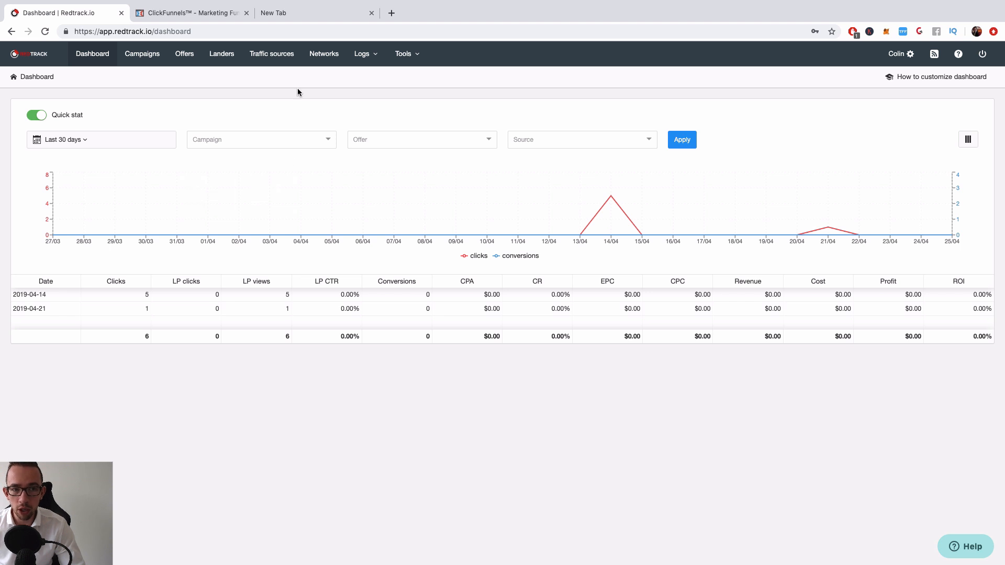
# Step: Open the Facebook template for a new traffic source, examine its preset sub parameters and tokens, and return to the sources list unsaved
pyautogui.click(272, 57)
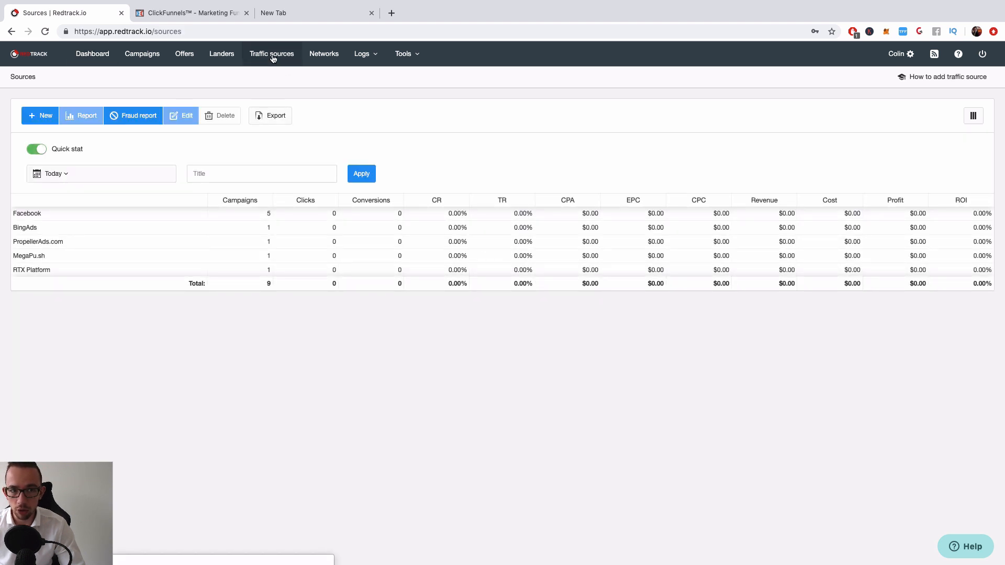
pyautogui.click(37, 120)
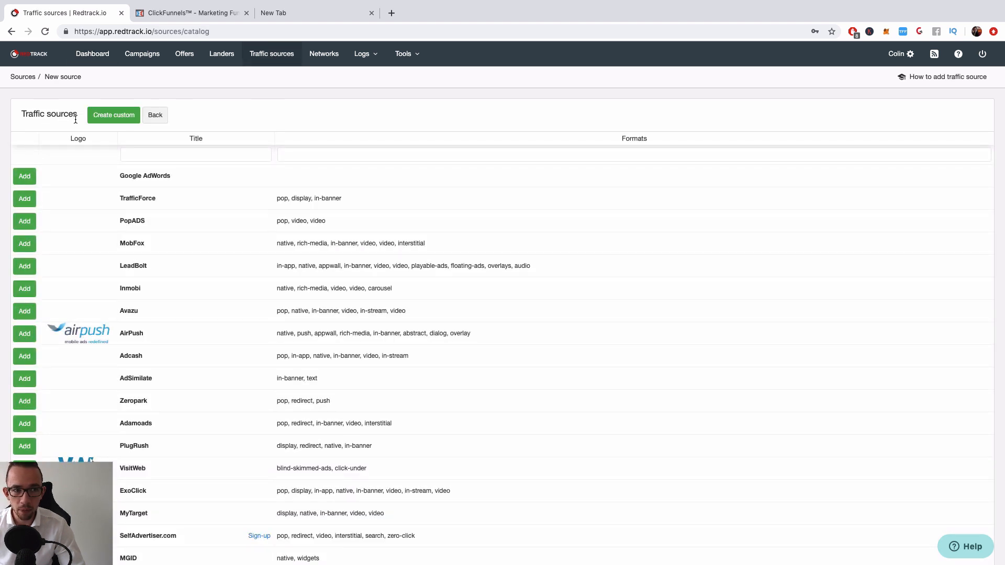
pyautogui.scroll(-5, 211, 290)
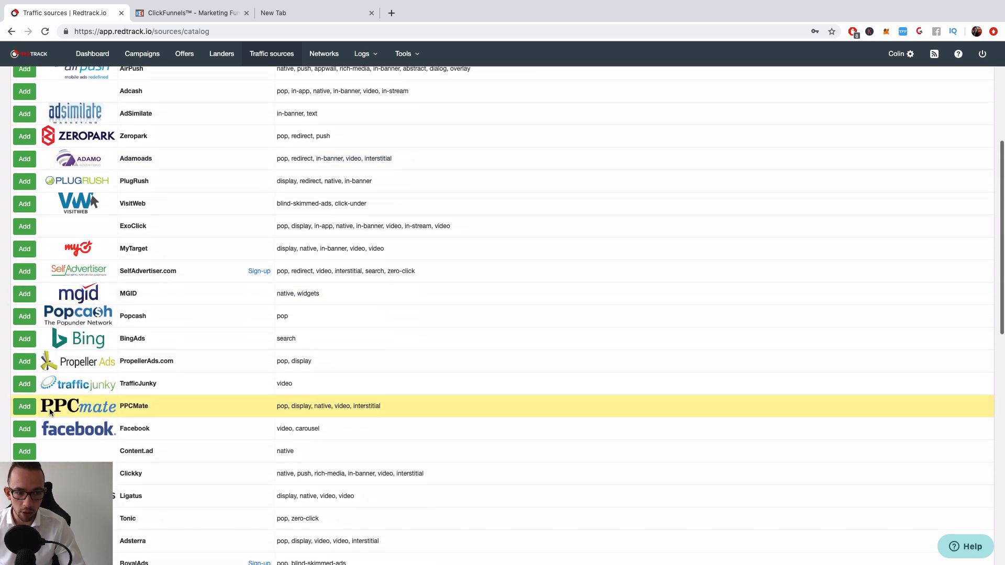
pyautogui.click(24, 429)
pyautogui.scroll(5, 426, 302)
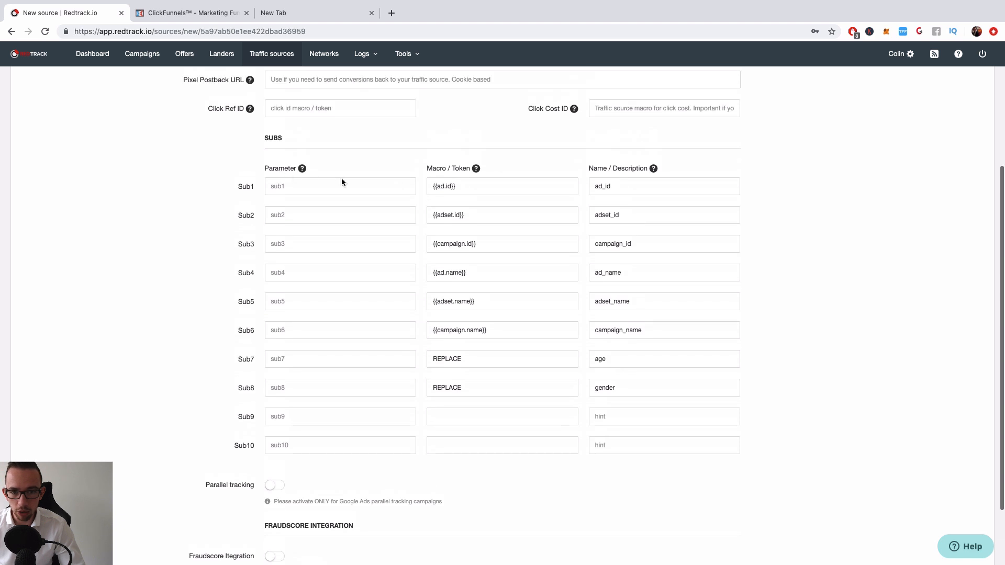
pyautogui.scroll(3, 631, 309)
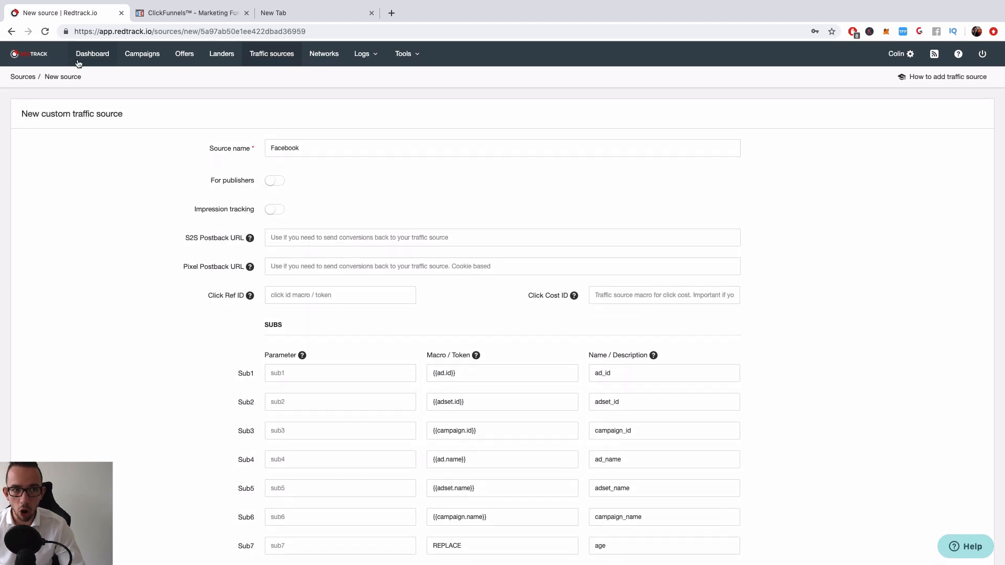
pyautogui.click(287, 56)
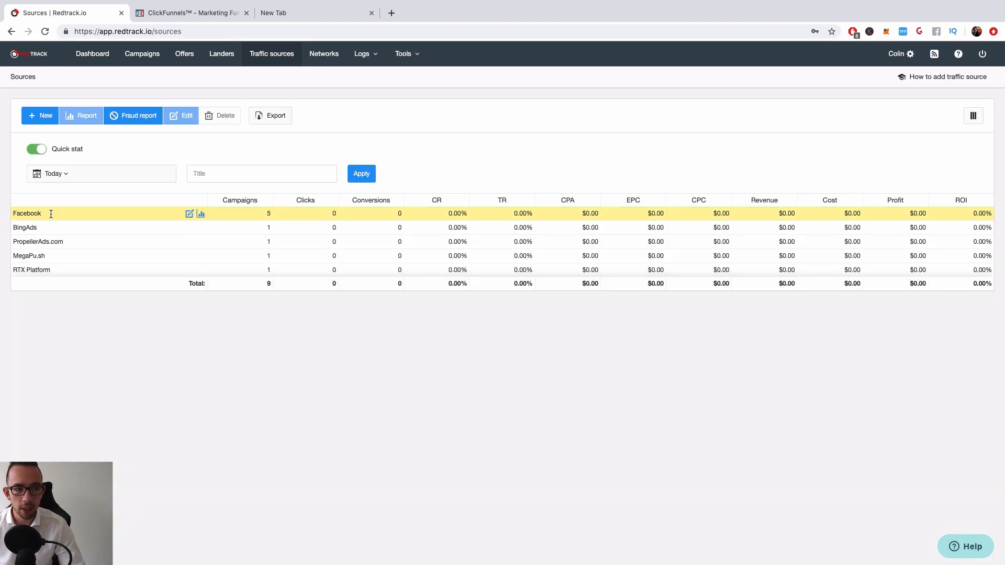
# Step: Open the Gotzha template for a new affiliate network and examine its postback URL, offer URL template and subid settings
pyautogui.click(324, 54)
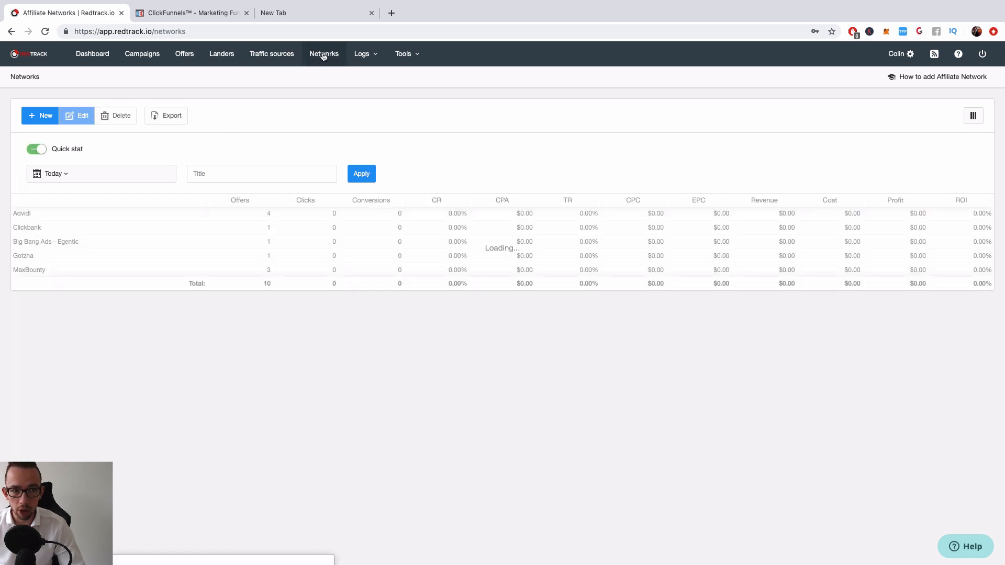
pyautogui.click(45, 116)
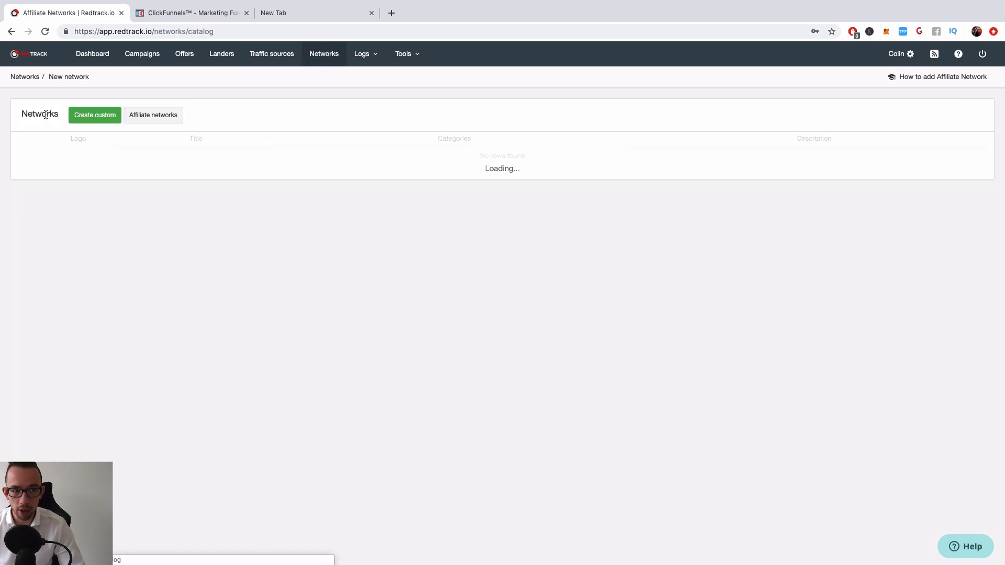
pyautogui.scroll(-7, 275, 251)
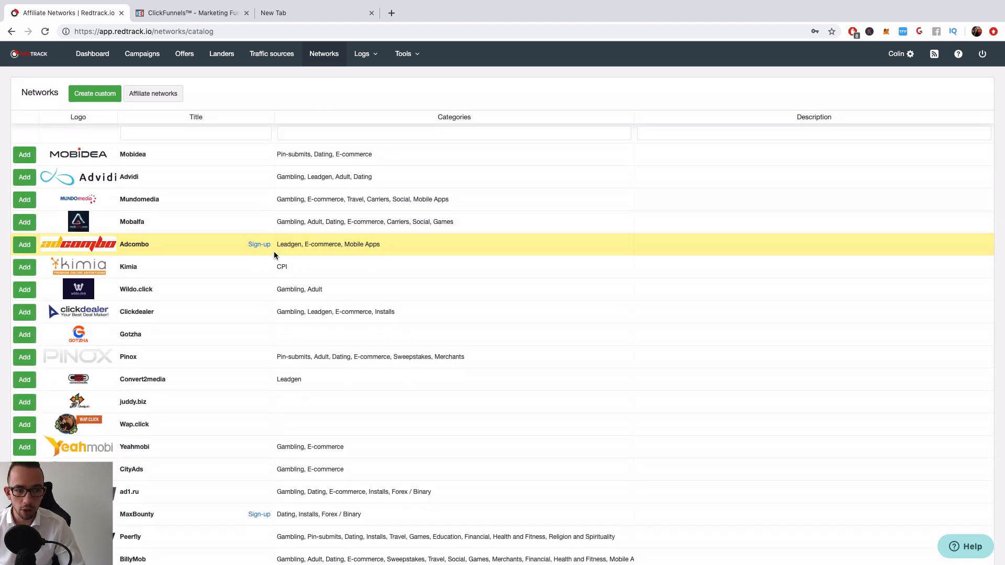
pyautogui.scroll(5, 274, 255)
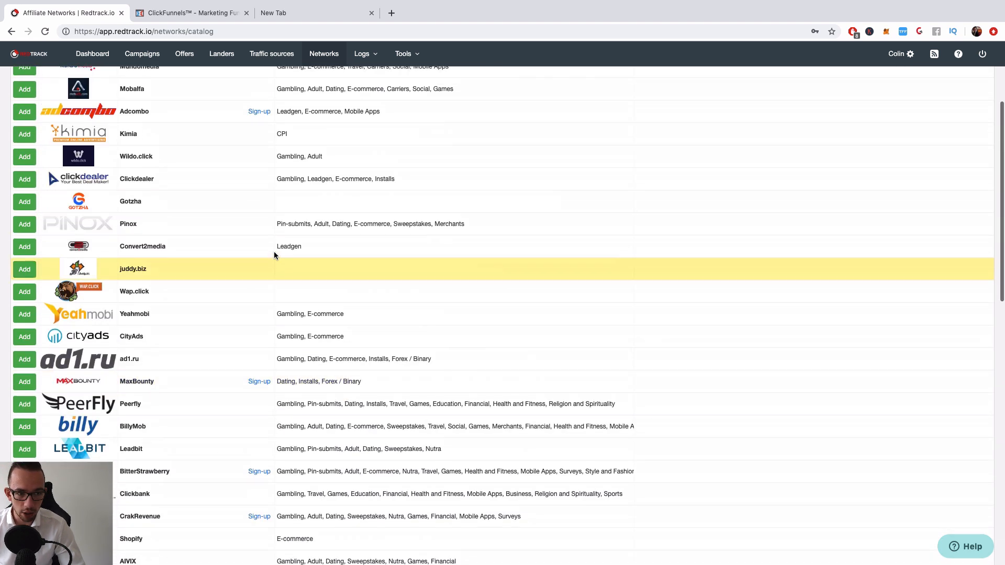
pyautogui.click(24, 230)
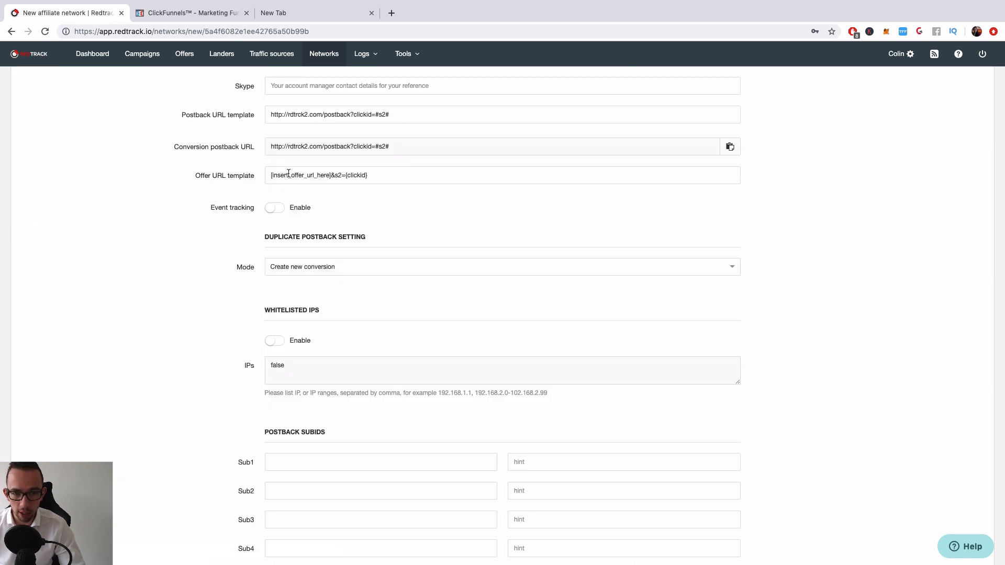
pyautogui.scroll(3, 433, 267)
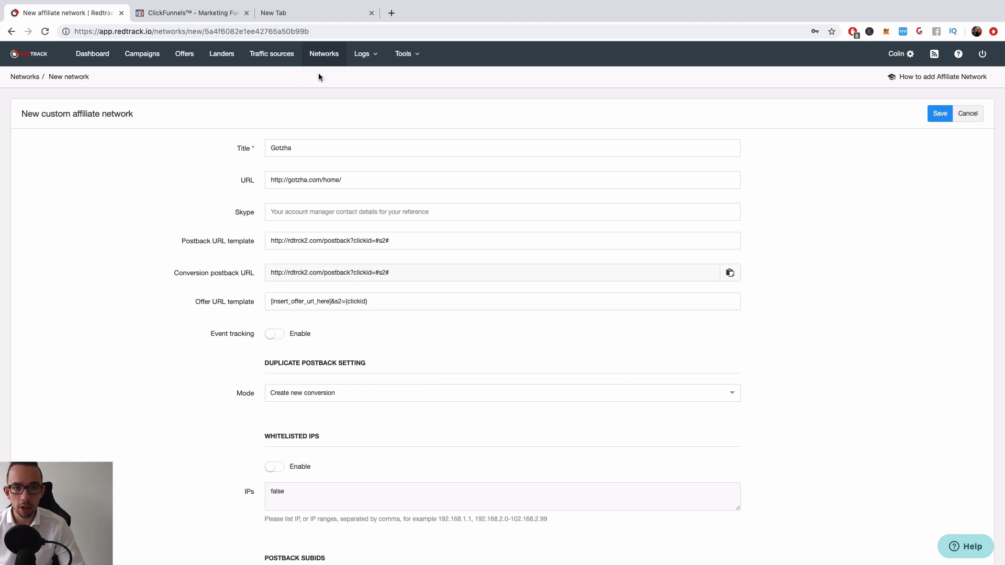
pyautogui.scroll(-10, 394, 258)
pyautogui.scroll(10, 801, 166)
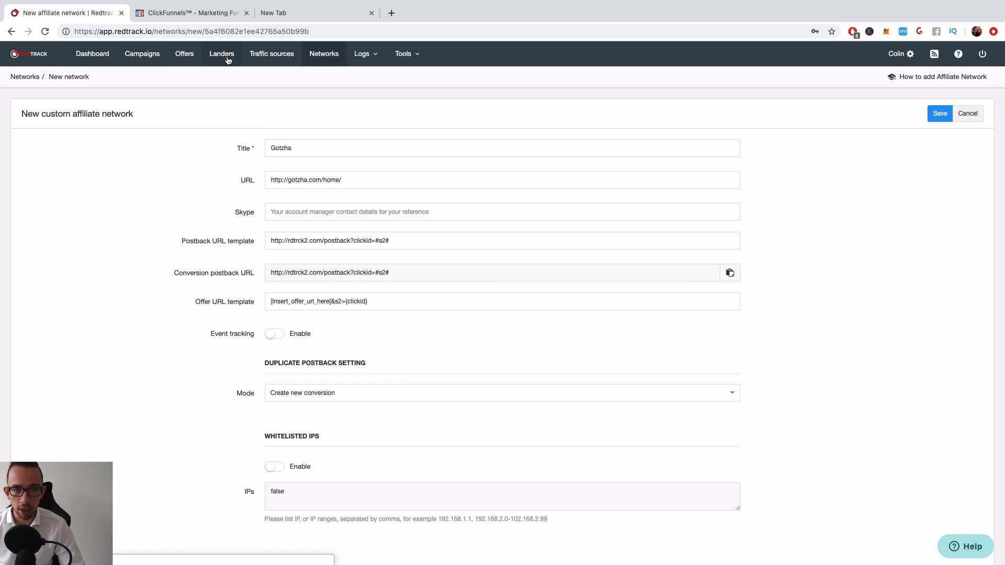
# Step: Open the landing page list, switch to ClickFunnels, and copy the Facebook Template funnel step's URL
pyautogui.click(228, 60)
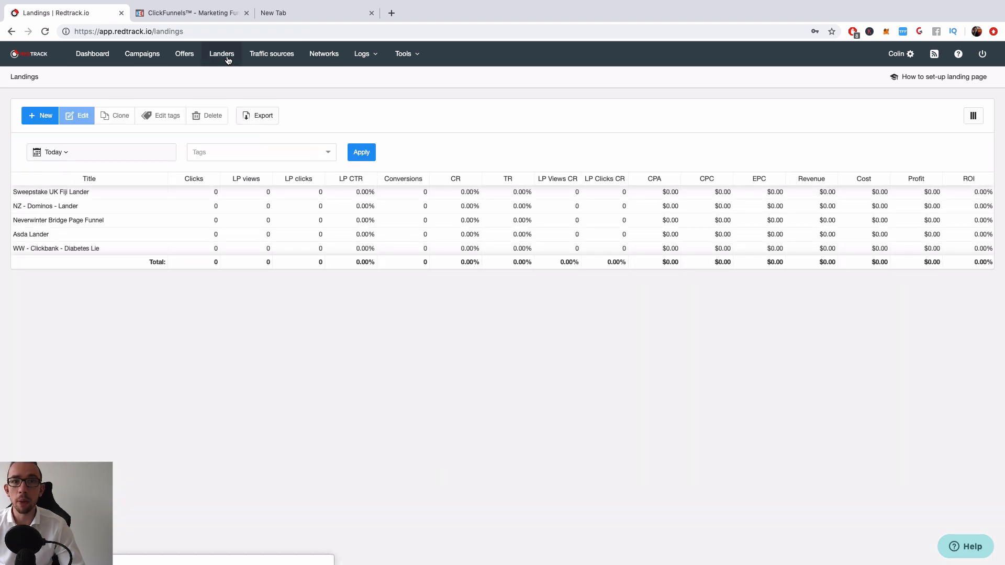
pyautogui.click(188, 15)
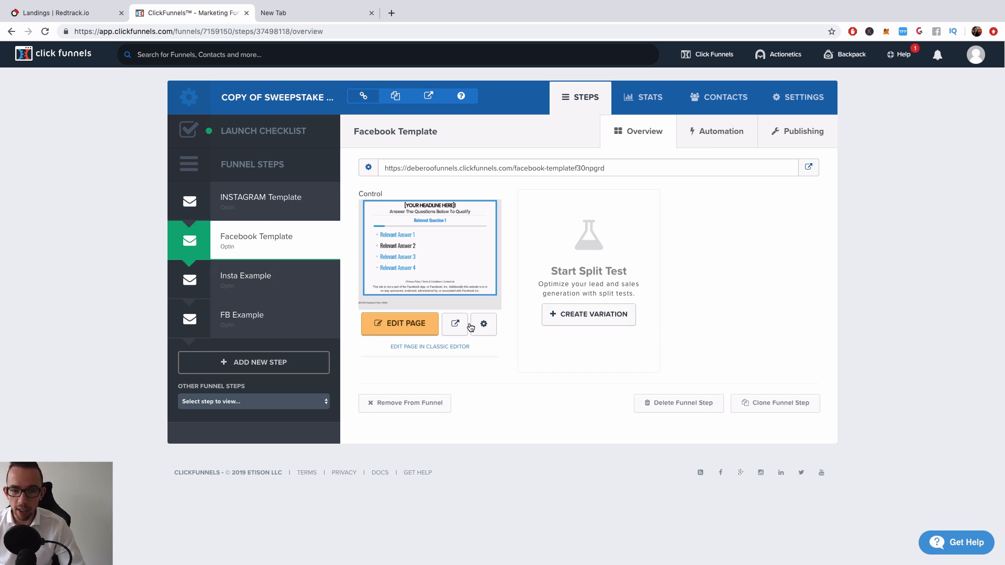
pyautogui.tripleClick(489, 169)
pyautogui.press('super+c')
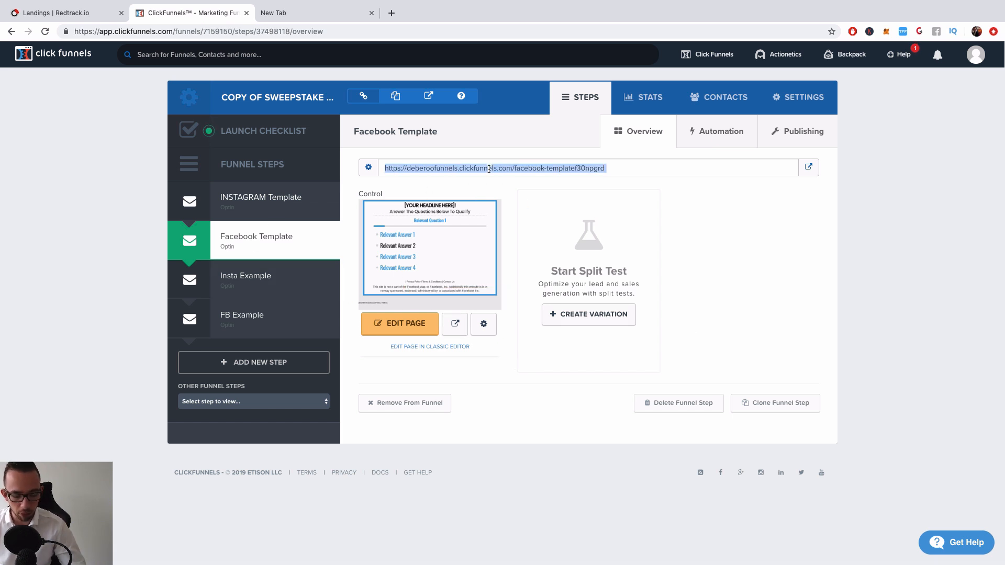
# Step: Back in Redtrack, create and save a landing page titled "Test Redtrack - Lander 1" with the copied funnel URL
pyautogui.click(84, 12)
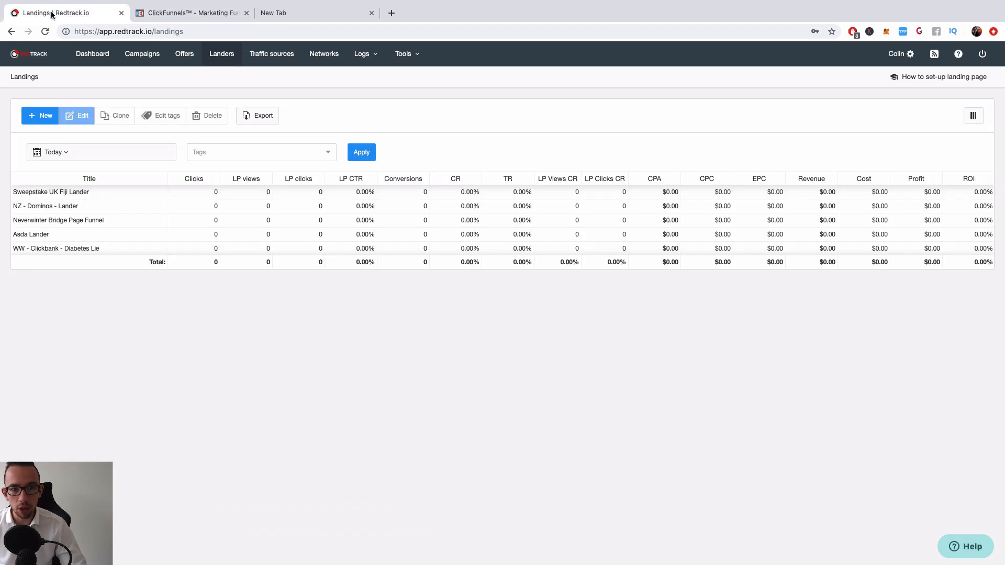
pyautogui.click(43, 116)
pyautogui.click(291, 149)
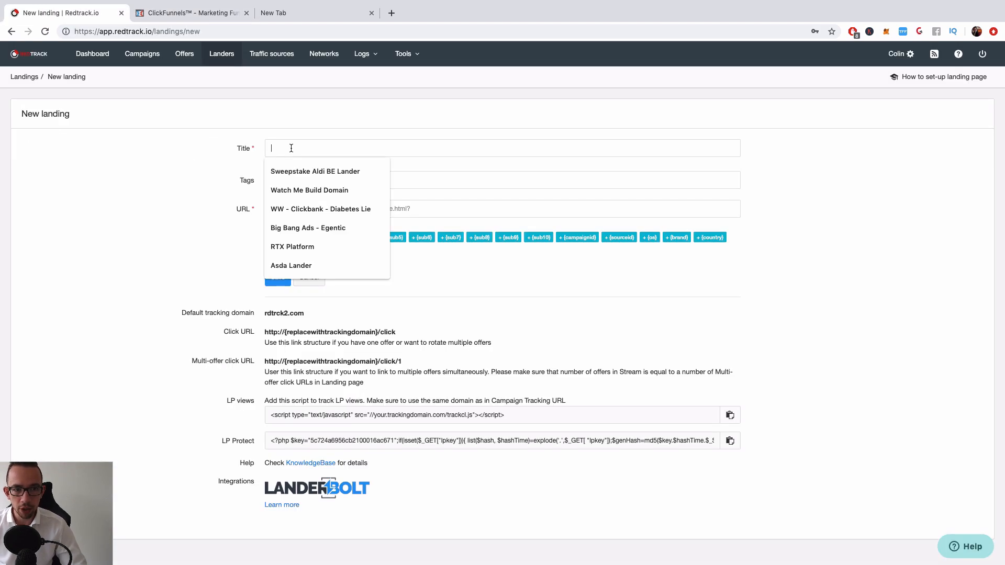
pyautogui.write('Test Redtrack - L')
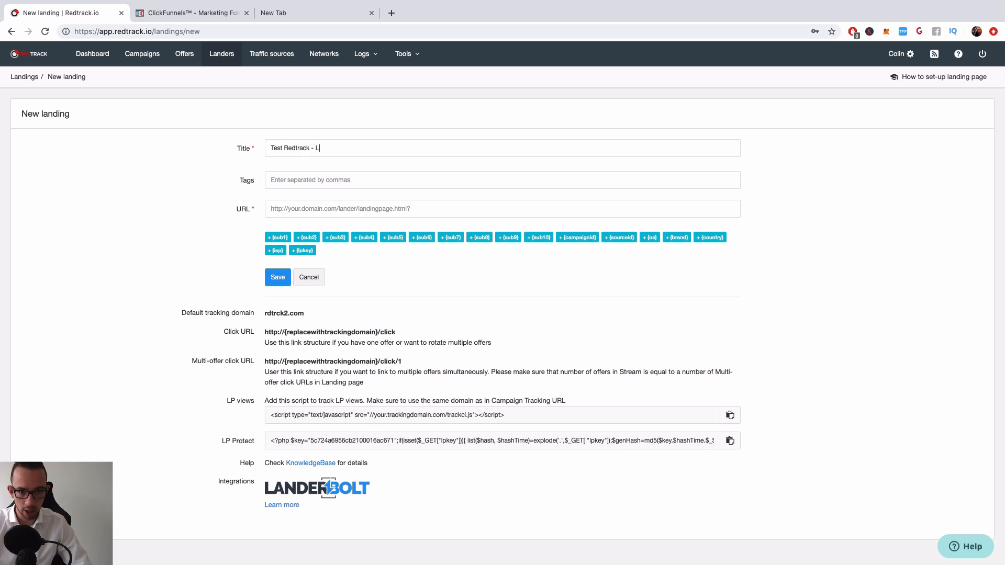
pyautogui.write('ander 1')
pyautogui.click(309, 209)
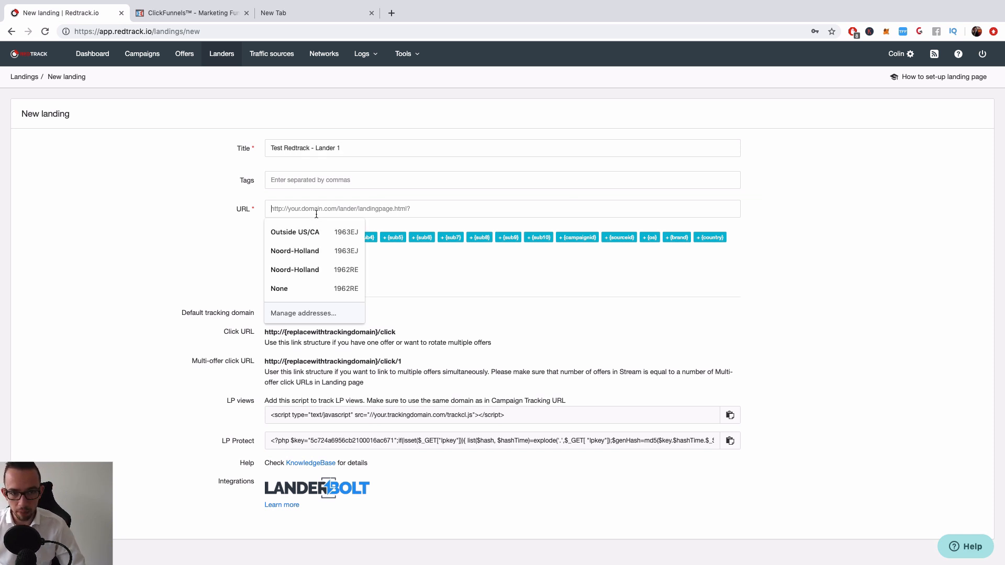
pyautogui.press('super+v')
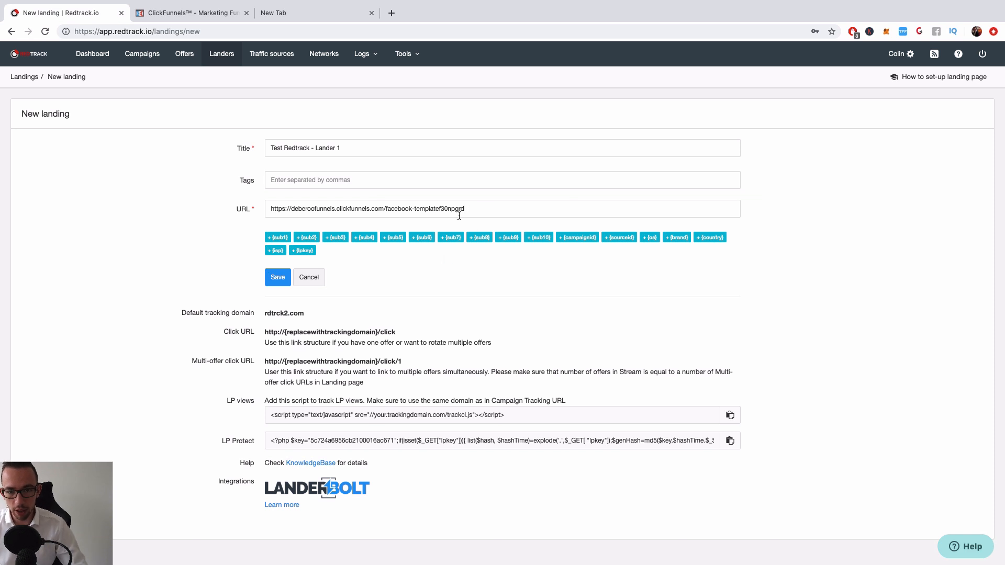
pyautogui.click(280, 276)
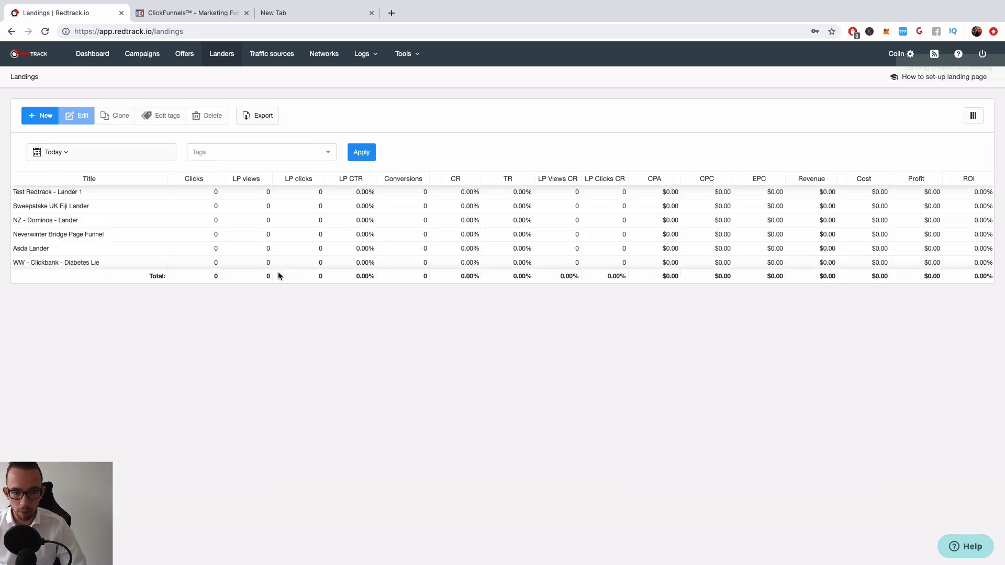
# Step: Reopen the "Test Redtrack - Lander 1" landing page, copy its click URL structure, and go to the offers list
pyautogui.click(67, 194)
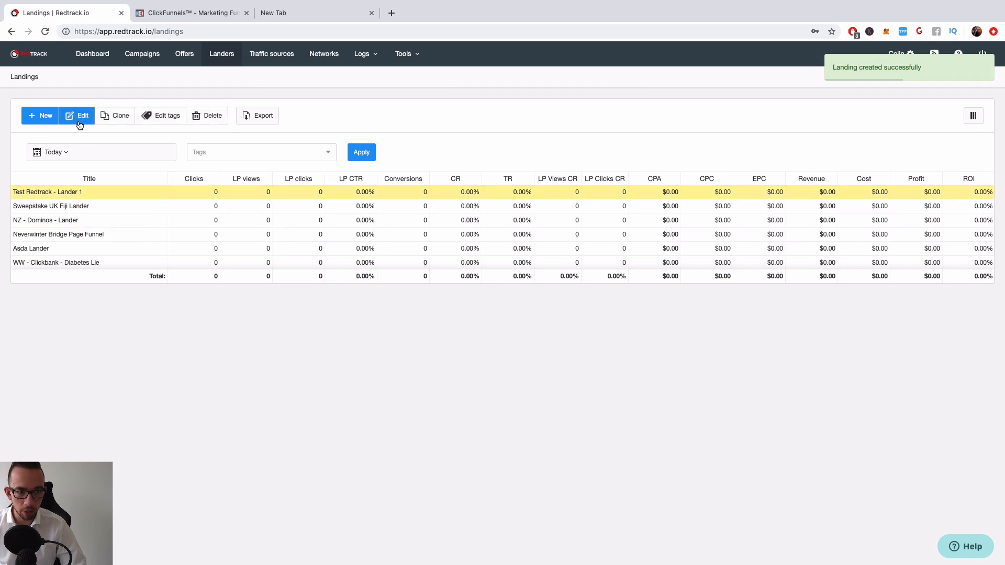
pyautogui.click(80, 121)
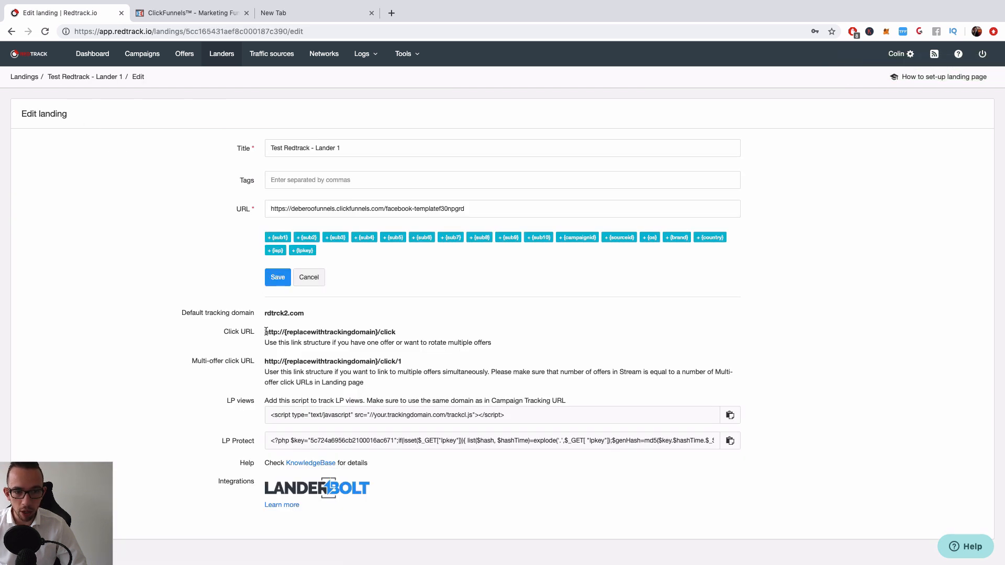
pyautogui.moveTo(266, 332); pyautogui.dragTo(397, 332)
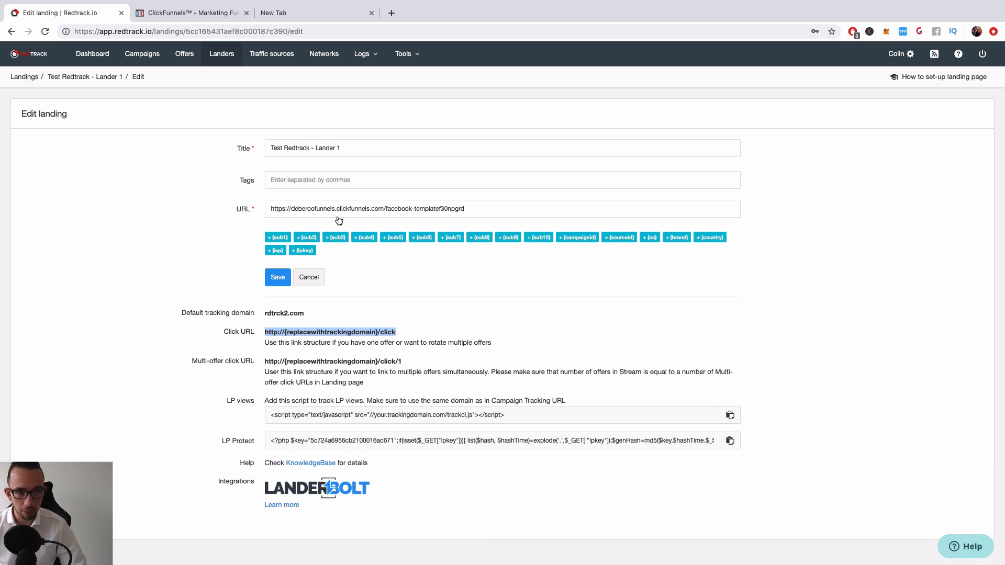
pyautogui.click(195, 58)
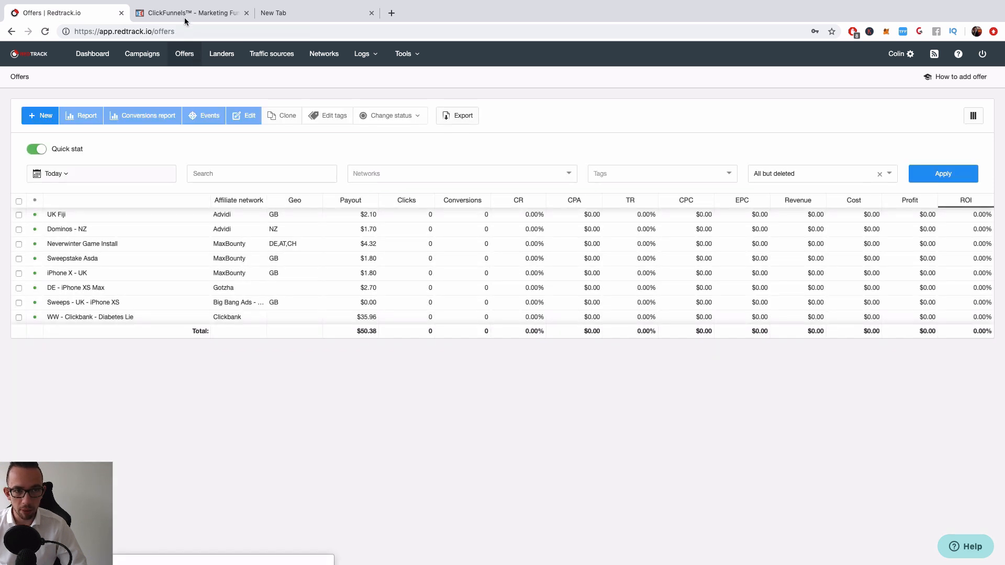
# Step: Switch to ClickFunnels and open the Default Outcome Action of the survey in the Facebook Template page editor
pyautogui.click(184, 17)
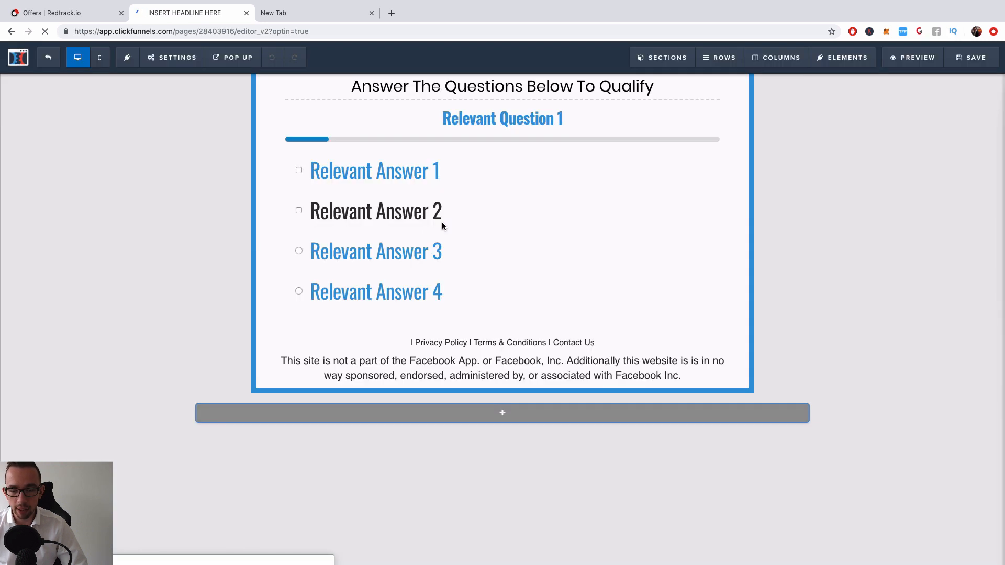
pyautogui.click(504, 183)
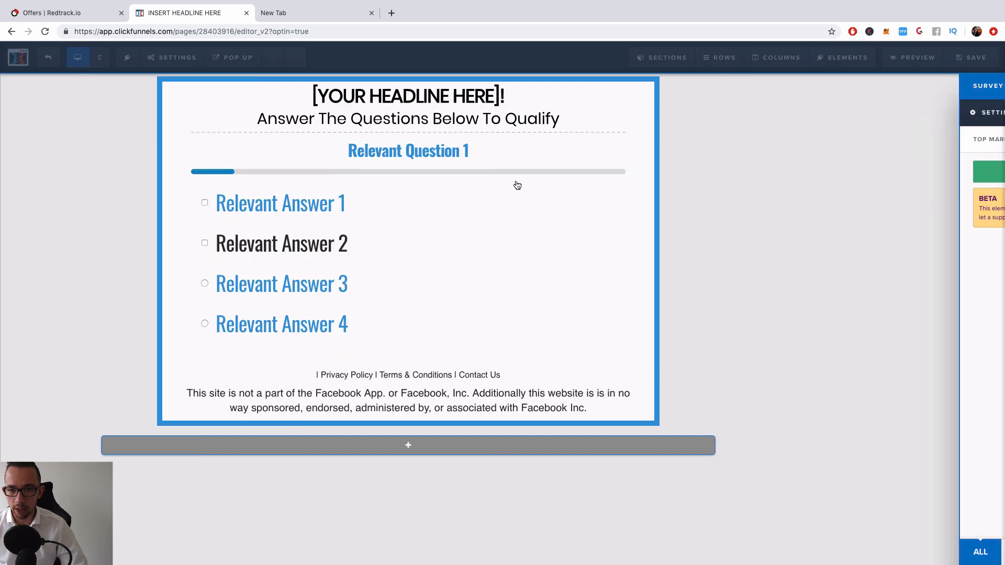
pyautogui.click(843, 171)
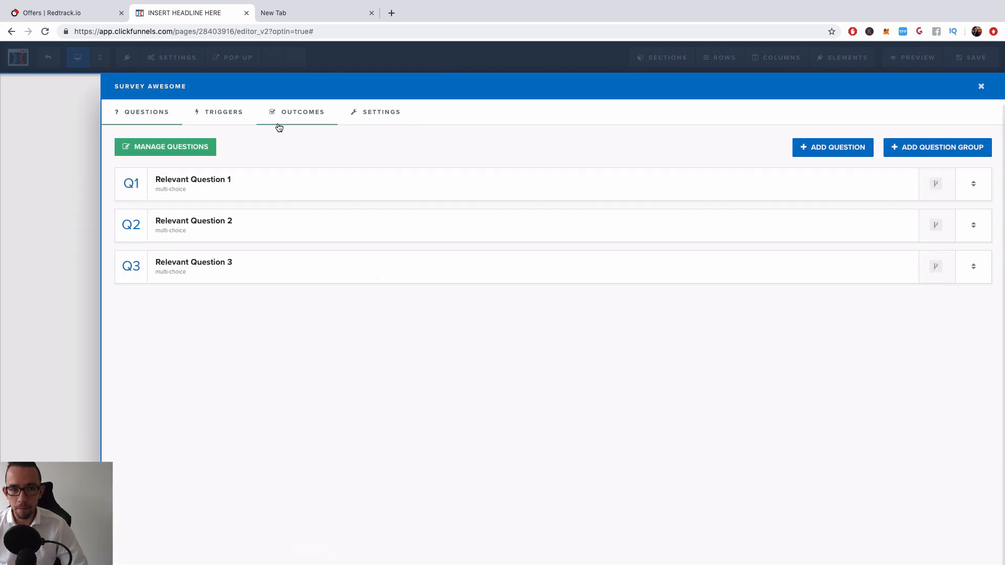
pyautogui.click(314, 116)
pyautogui.click(224, 187)
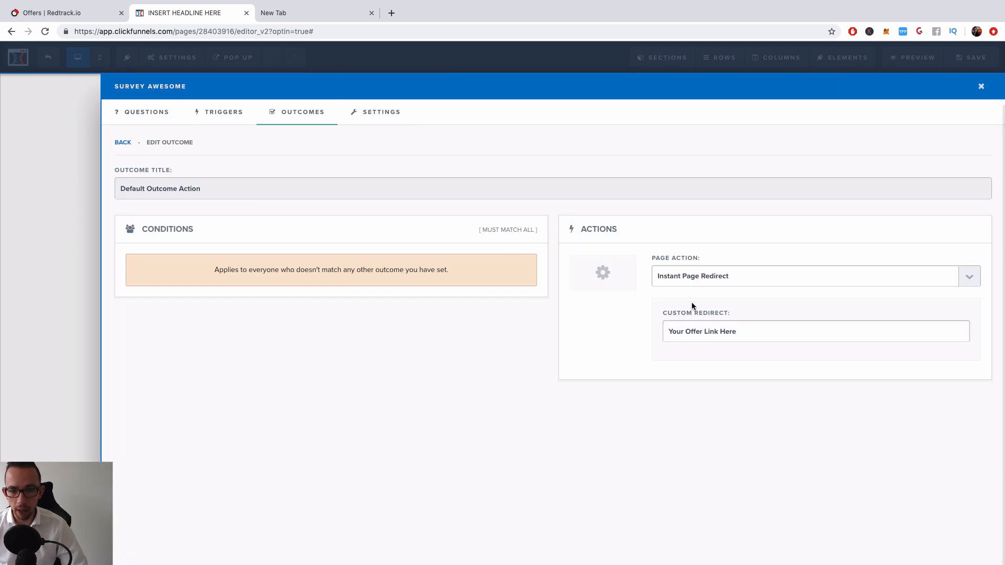
pyautogui.tripleClick(731, 332)
pyautogui.write('http://(replacewithtrackingdomain)/click')
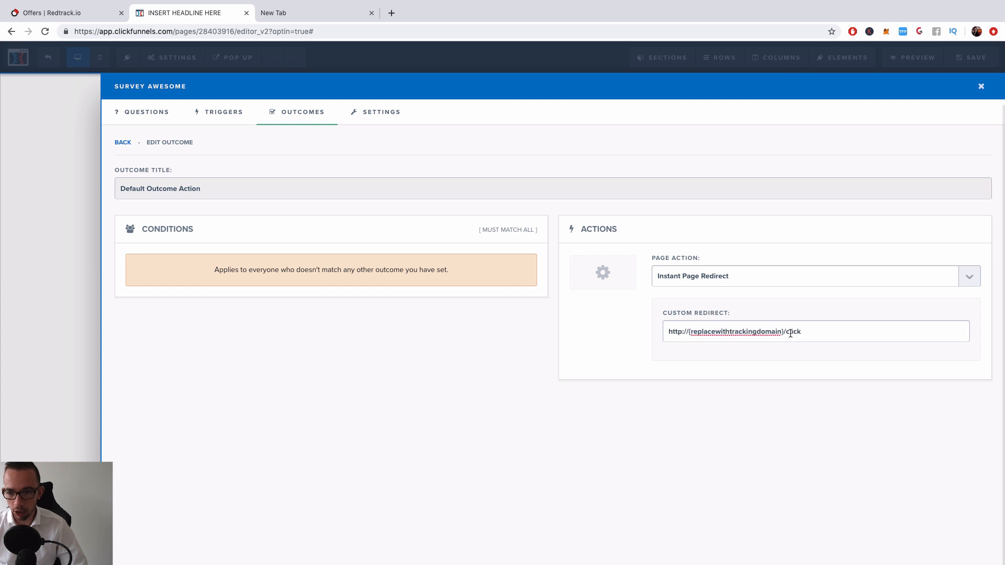
pyautogui.moveTo(783, 331); pyautogui.dragTo(690, 334)
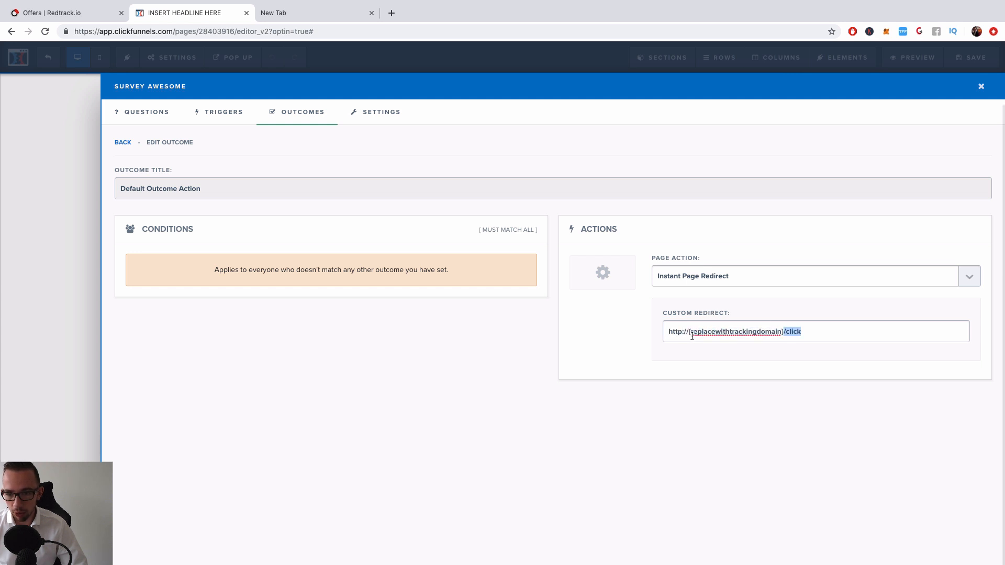
pyautogui.write('colinbu')
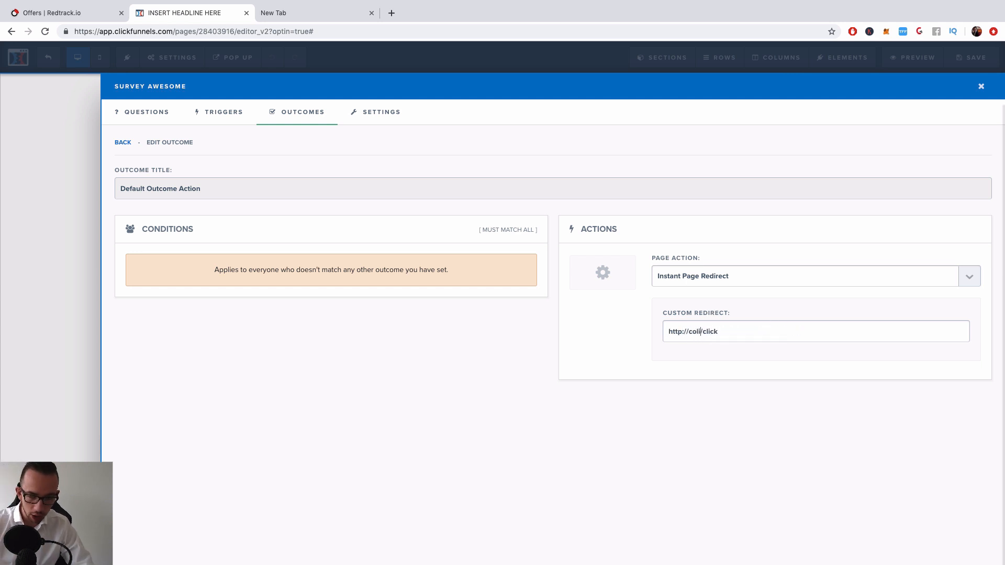
pyautogui.write('ilds.com')
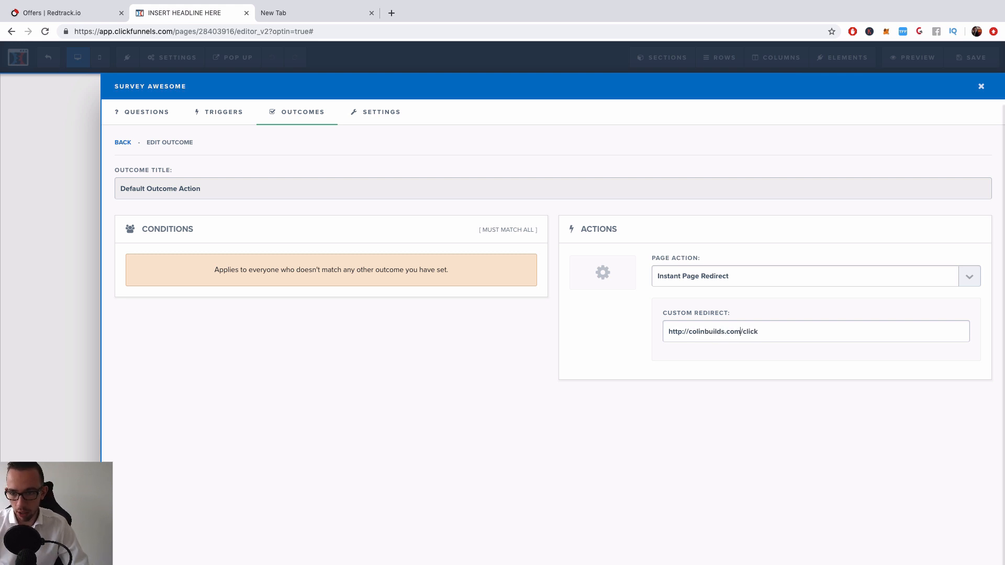
pyautogui.write('s')
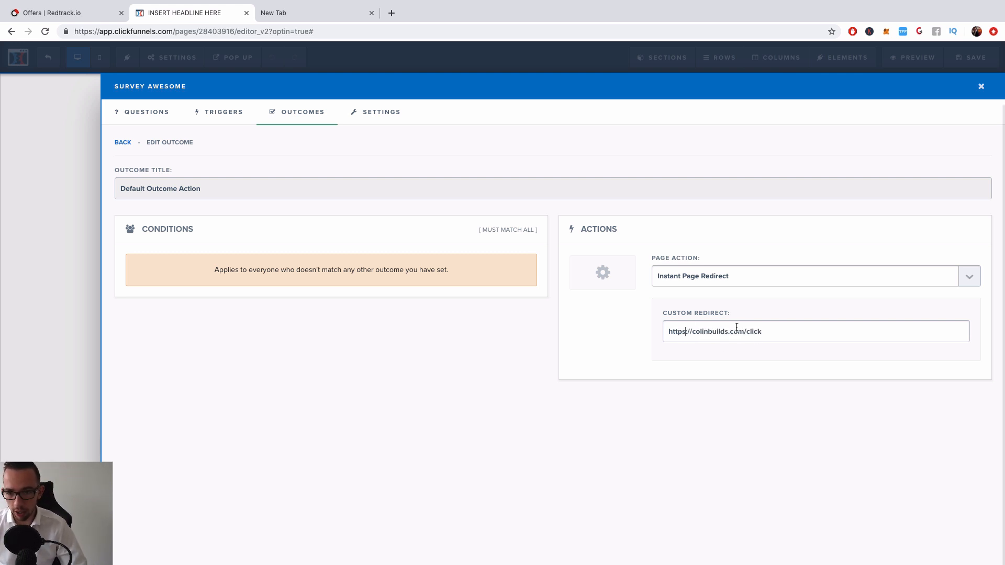
# Step: Close the survey settings and save the page, then open the page's tracking code editor
pyautogui.click(71, 235)
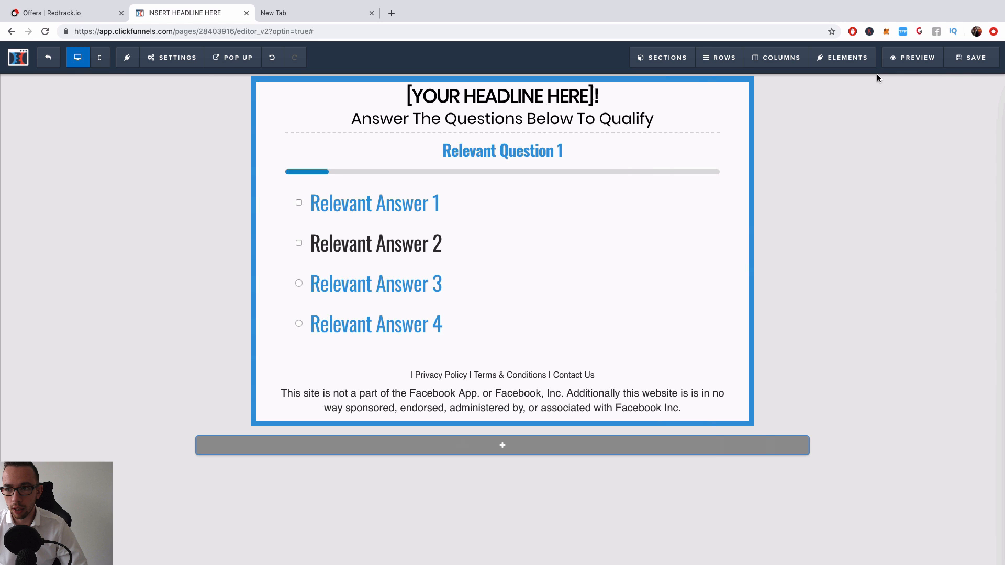
pyautogui.click(965, 62)
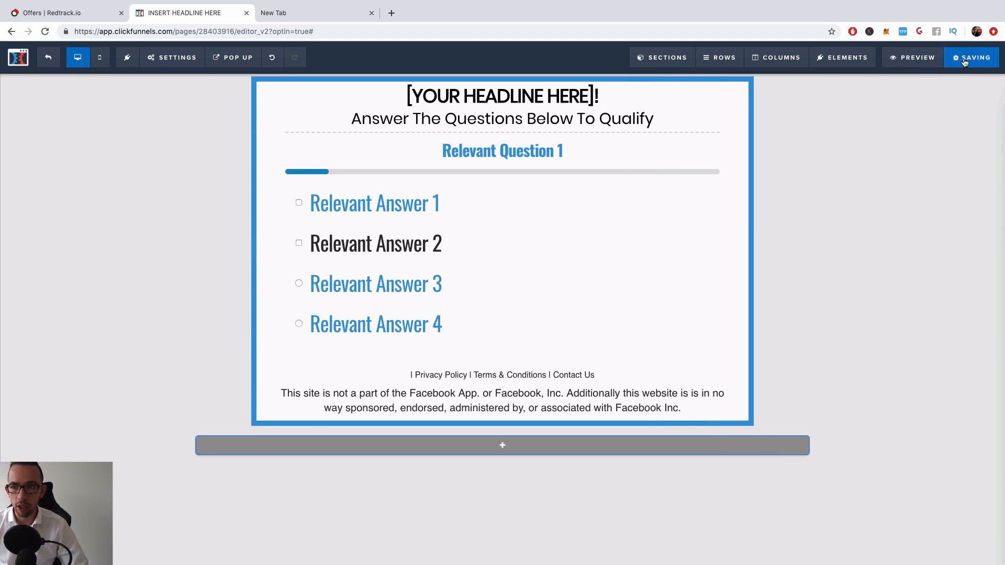
pyautogui.click(194, 66)
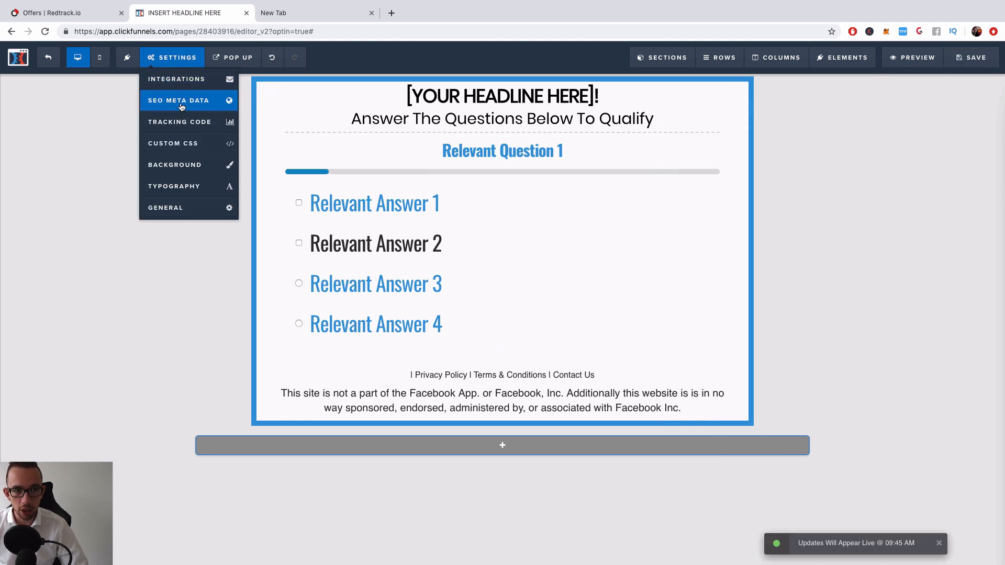
pyautogui.click(181, 122)
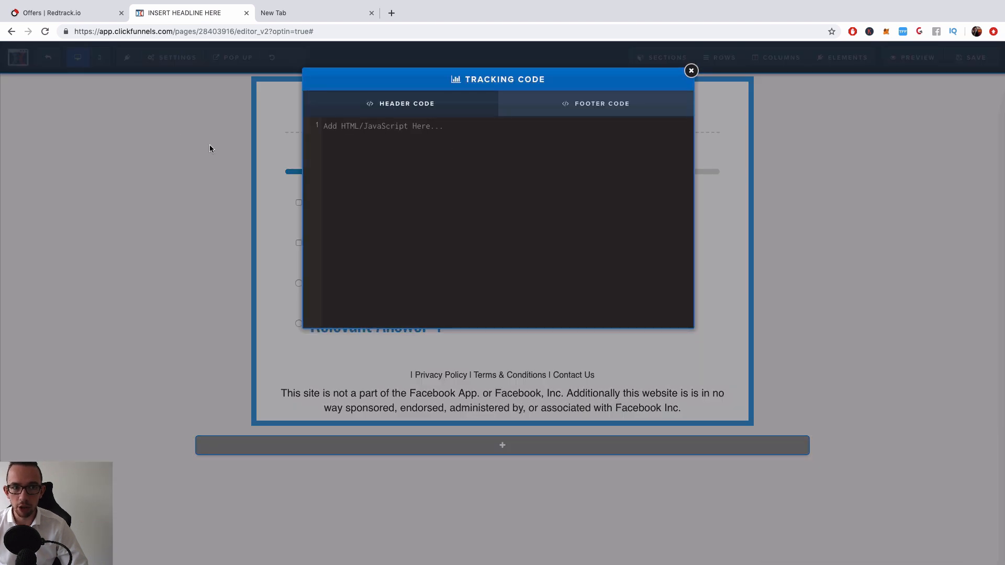
# Step: Switch to Redtrack and start a new offer named "TES REDTRACK OFFER 1" with payout 1 and affiliate network Gotzha
pyautogui.click(55, 15)
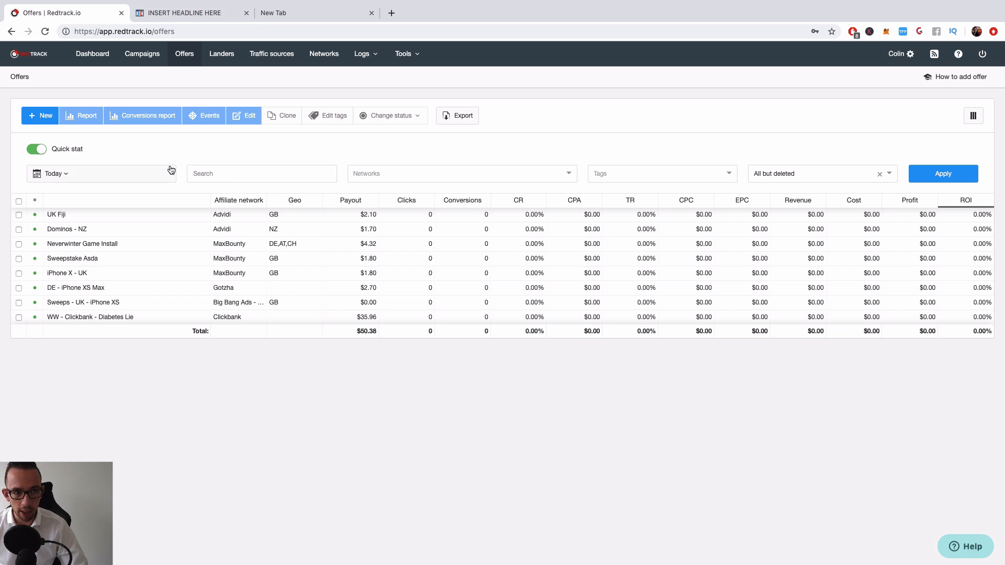
pyautogui.click(35, 121)
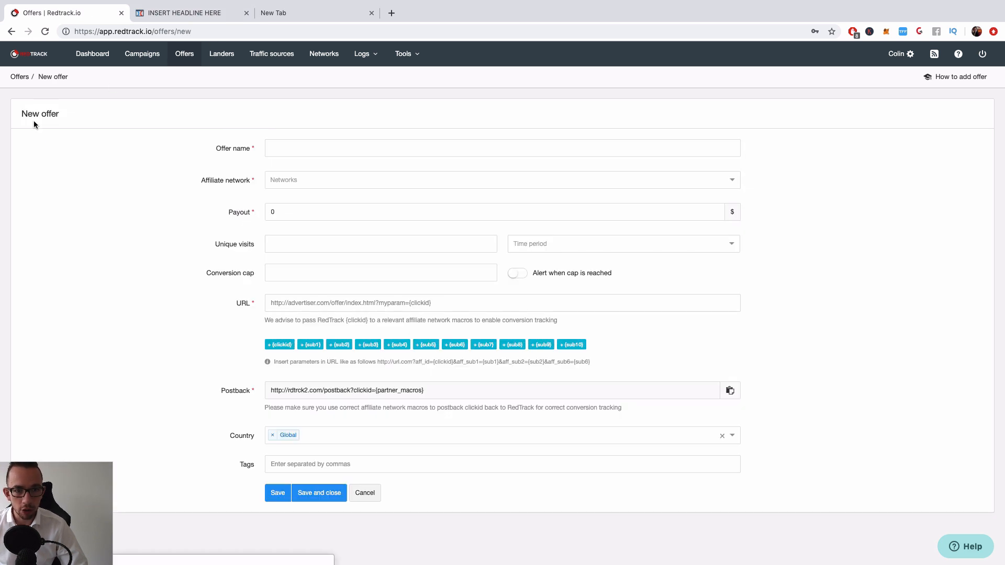
pyautogui.click(312, 149)
pyautogui.write('TES')
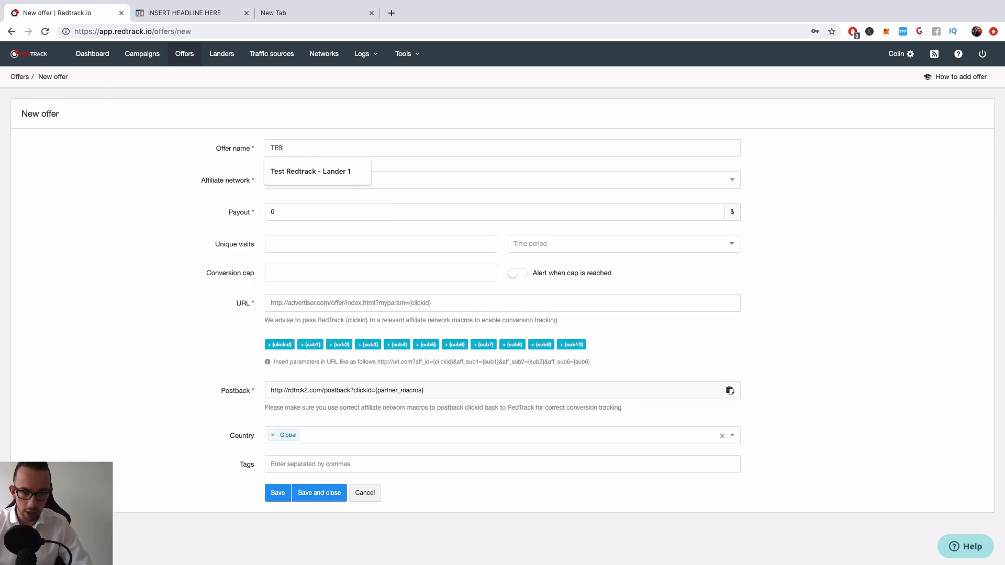
pyautogui.write(' REDTRACK OFFER 1')
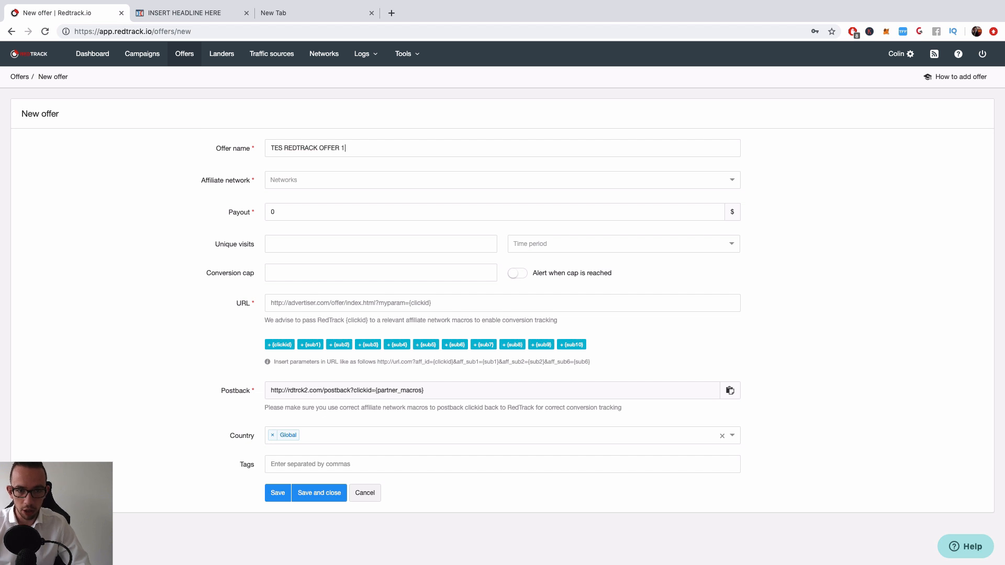
pyautogui.press('Tab')
pyautogui.write('1')
pyautogui.click(320, 180)
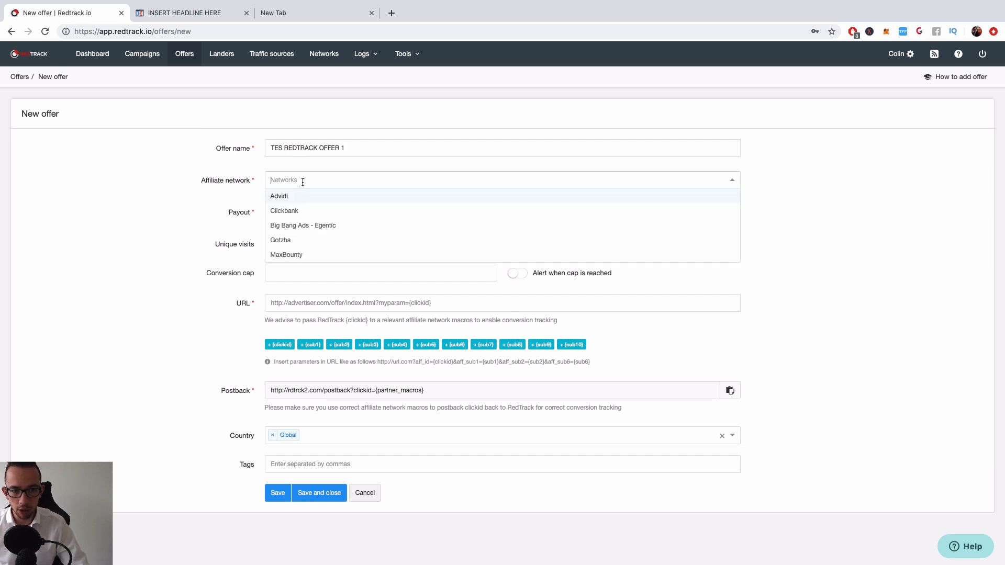
pyautogui.click(292, 241)
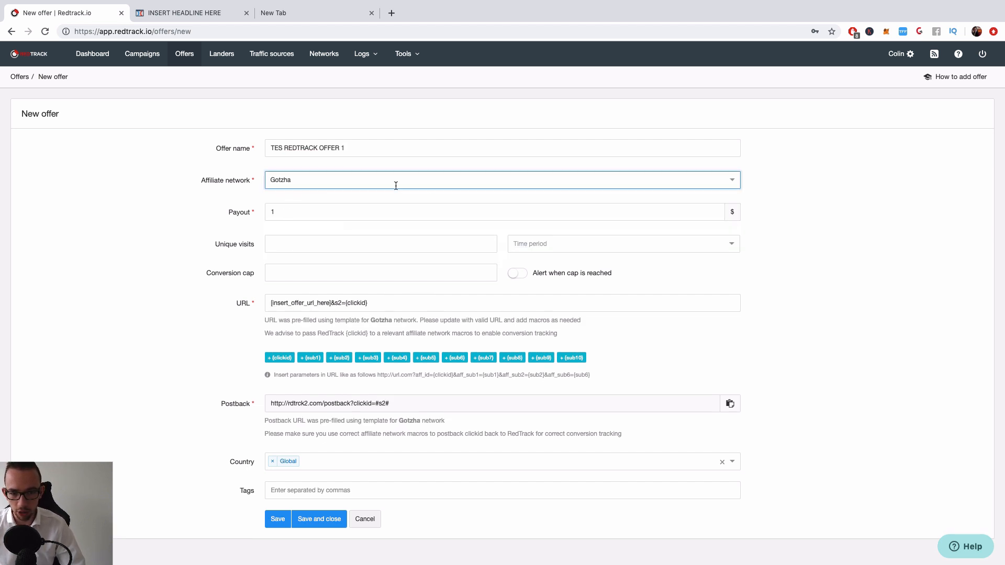
pyautogui.moveTo(270, 304); pyautogui.dragTo(331, 304)
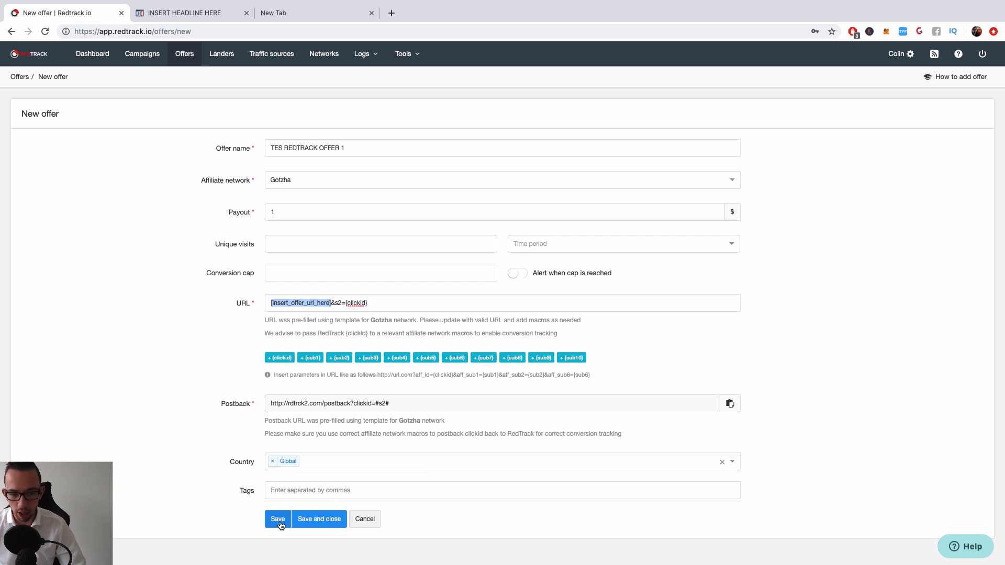
pyautogui.click(326, 526)
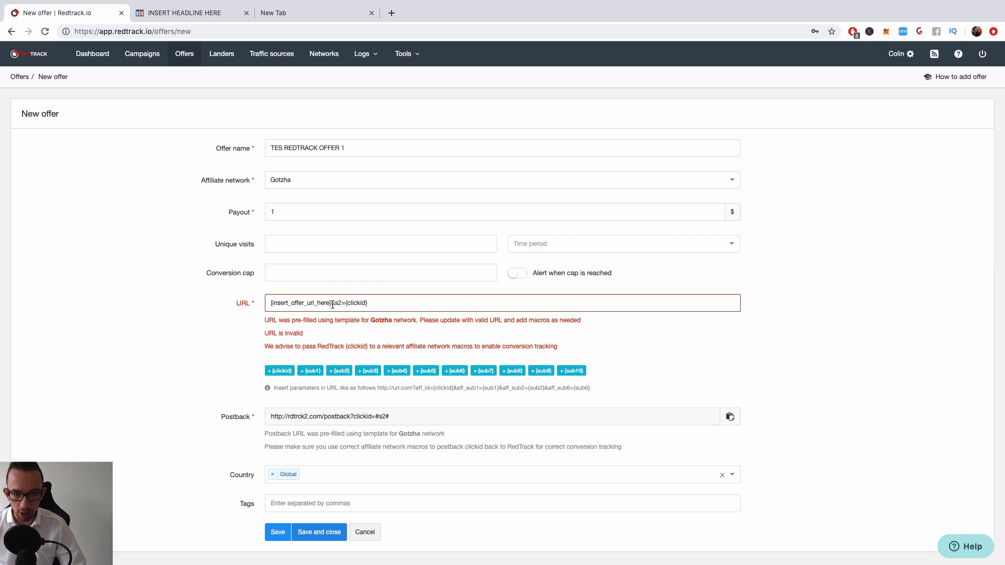
pyautogui.moveTo(331, 303); pyautogui.dragTo(254, 304)
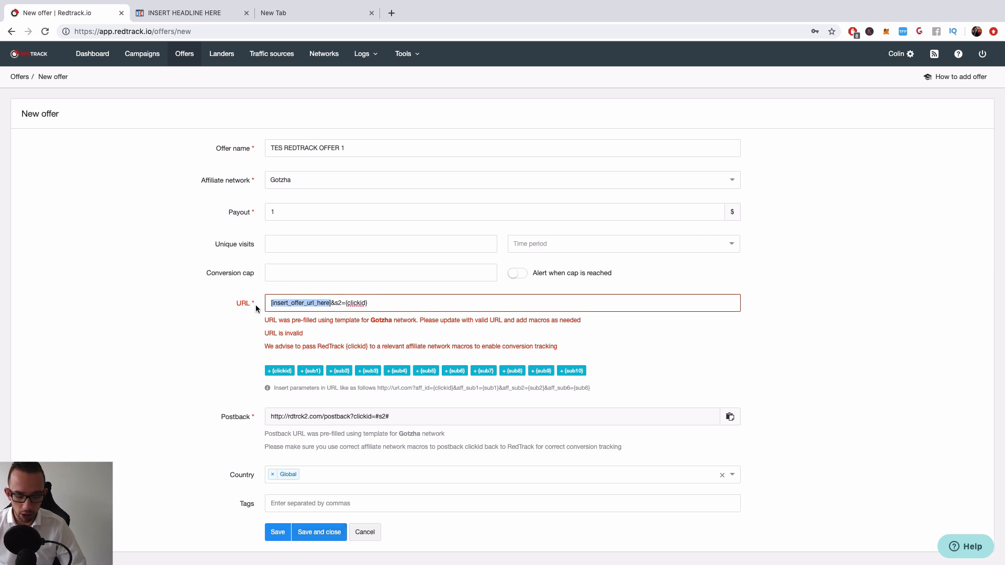
pyautogui.write('www.google')
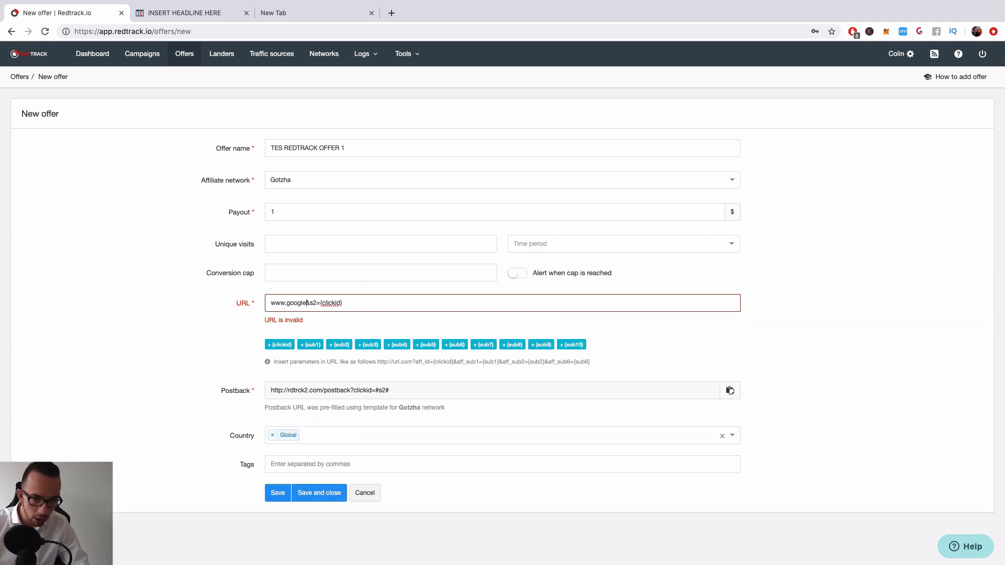
pyautogui.write('.com')
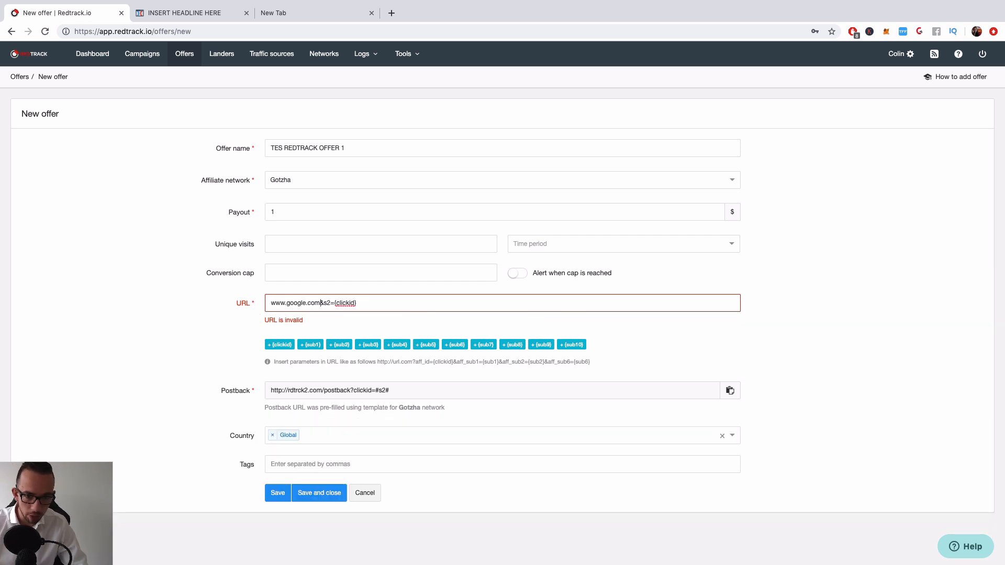
pyautogui.click(312, 495)
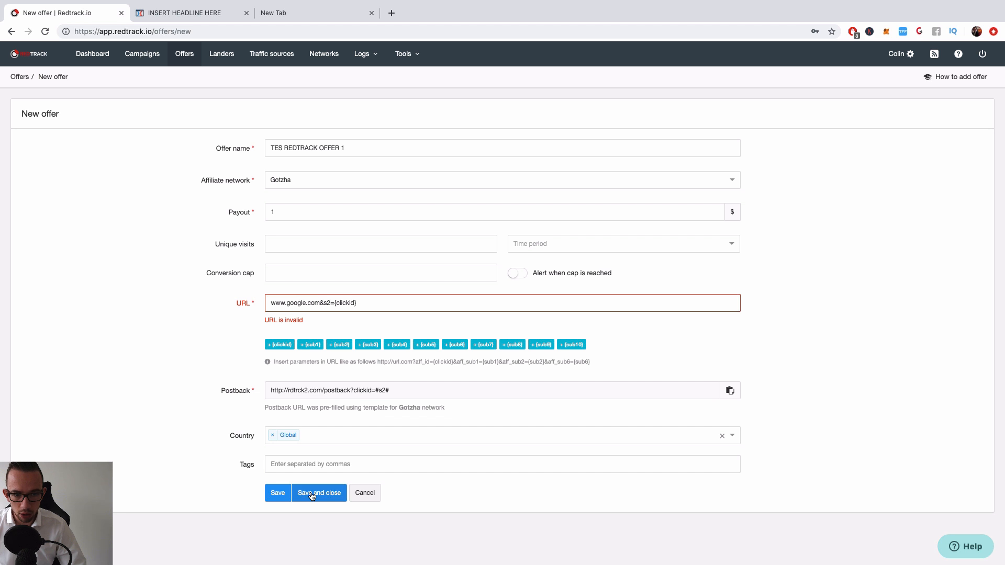
pyautogui.click(323, 303)
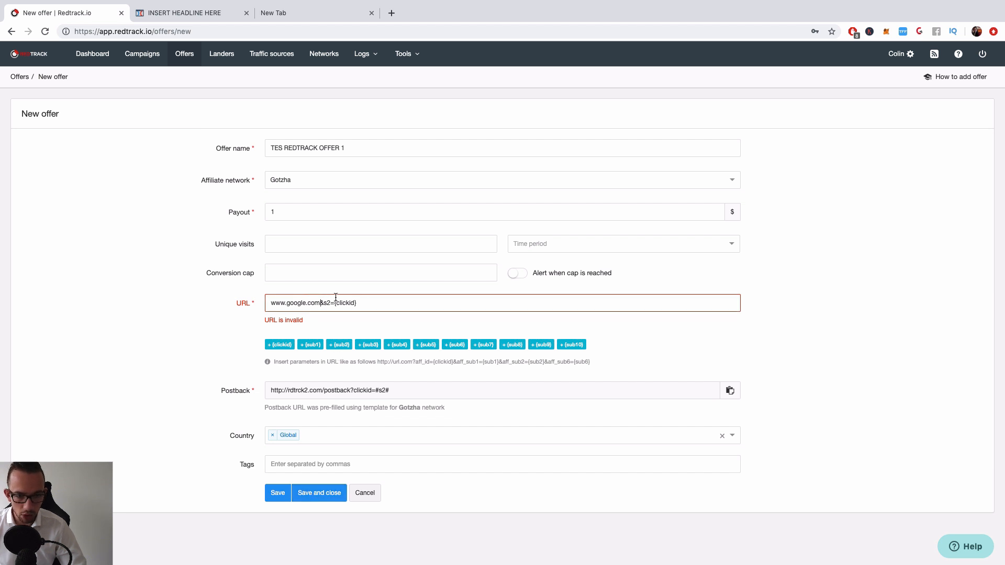
pyautogui.press('BackSpace')
pyautogui.press('BackSpace')
pyautogui.press('BackSpace')
pyautogui.press('BackSpace')
pyautogui.press('BackSpace')
pyautogui.press('BackSpace')
pyautogui.press('BackSpace')
pyautogui.press('BackSpace')
pyautogui.press('BackSpace')
pyautogui.press('BackSpace')
pyautogui.press('BackSpace')
pyautogui.press('BackSpace')
pyautogui.press('BackSpace')
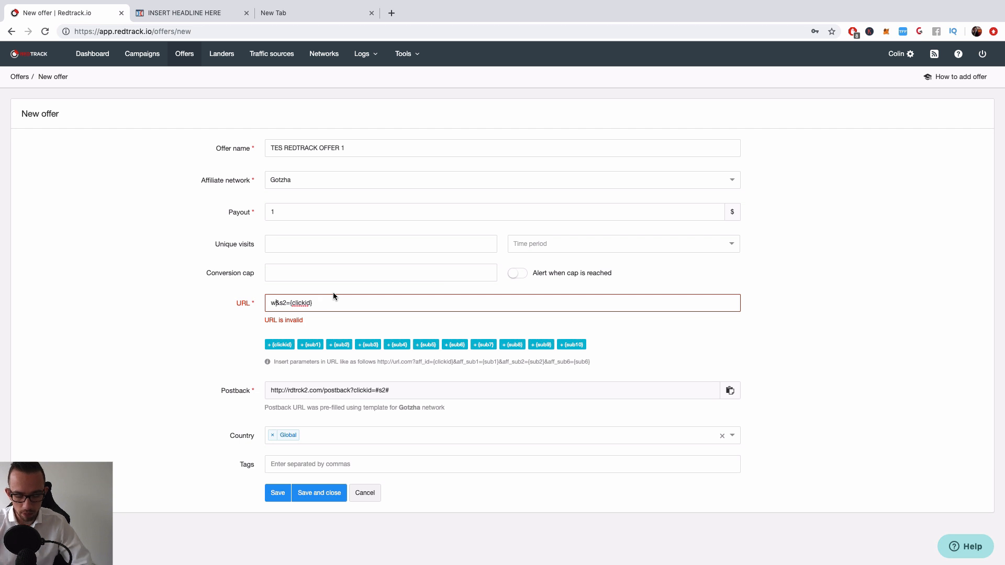
pyautogui.write('ww.go')
pyautogui.write('ogle.com/wi')
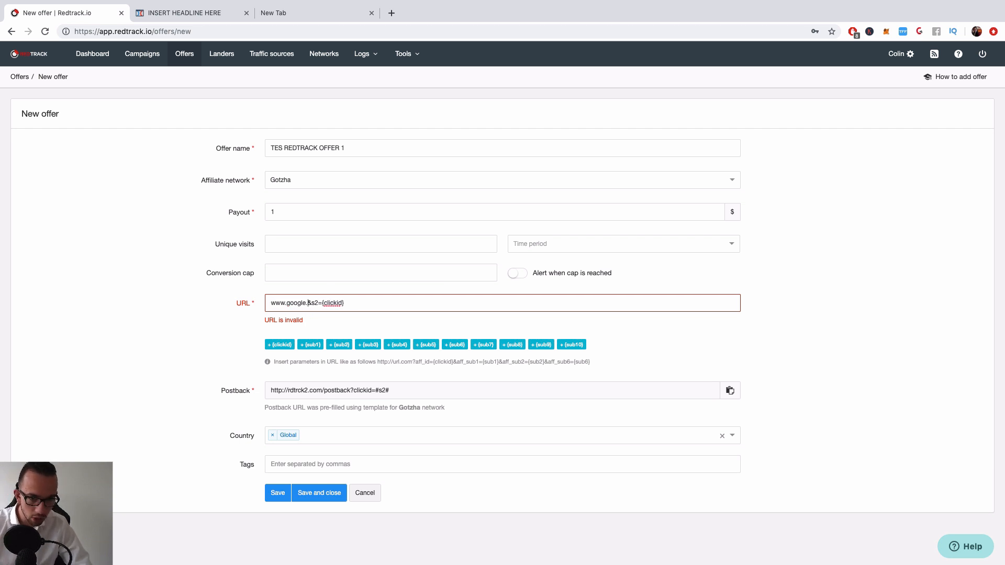
pyautogui.write('n123')
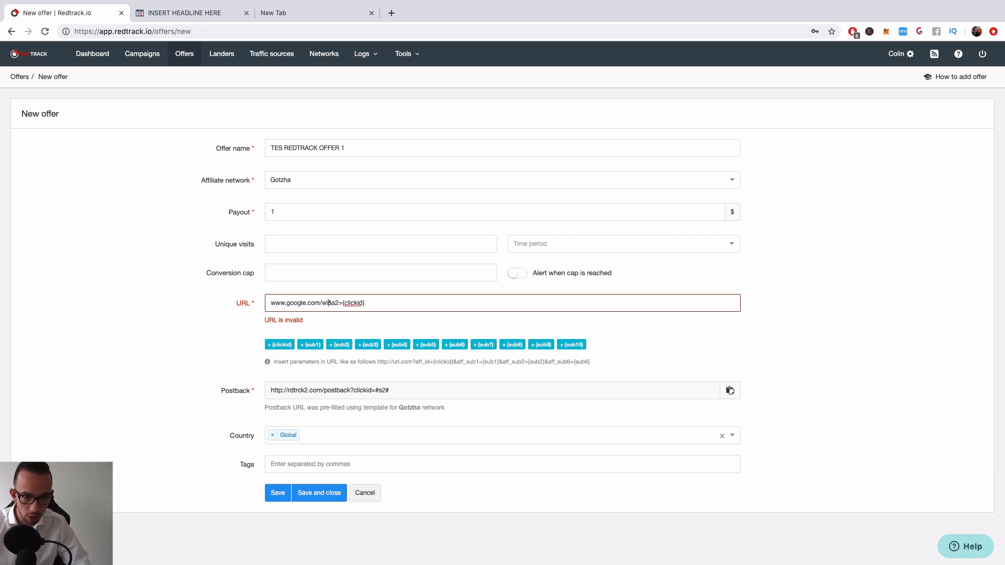
pyautogui.click(309, 500)
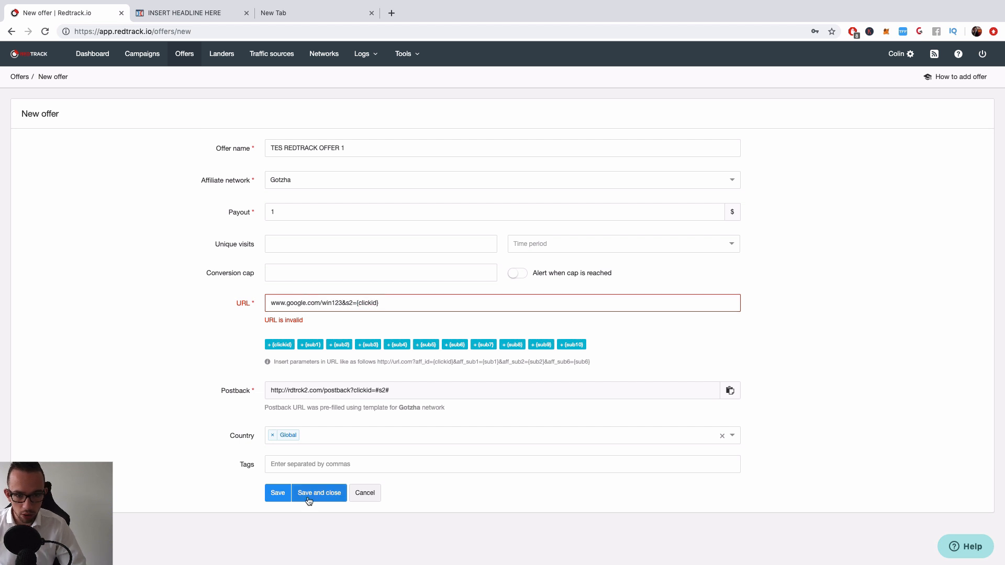
pyautogui.click(270, 304)
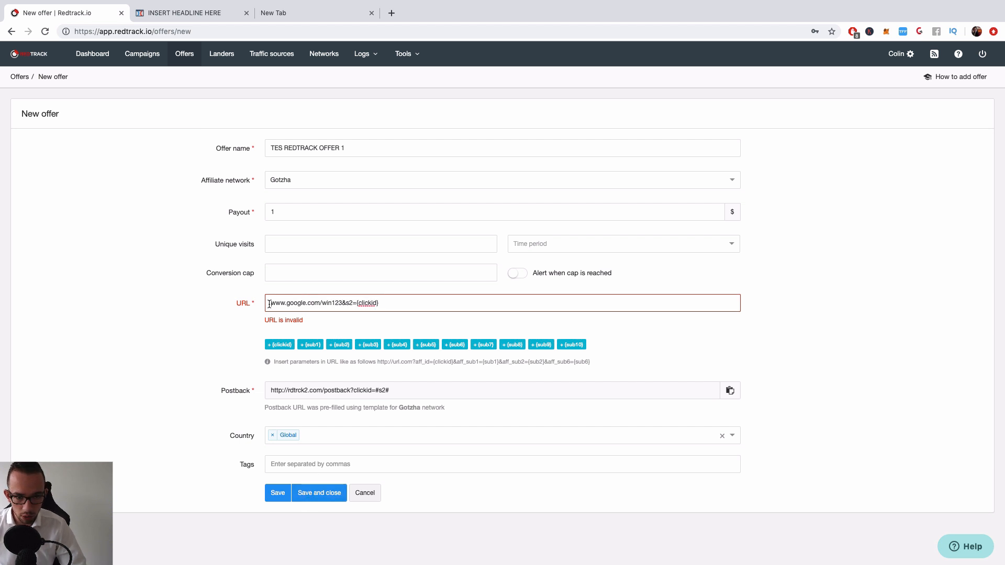
pyautogui.click(104, 31)
pyautogui.click(103, 31)
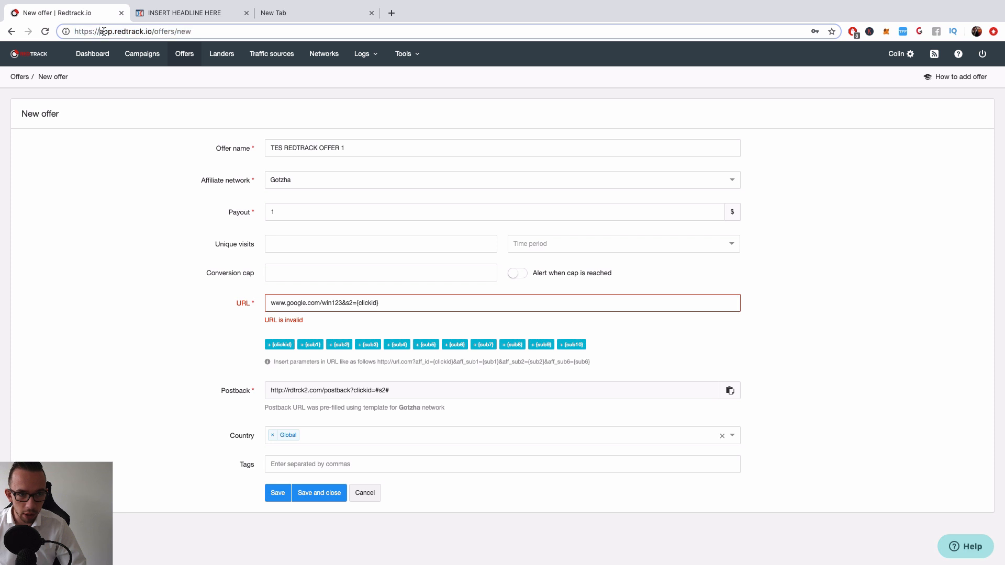
pyautogui.moveTo(99, 32); pyautogui.dragTo(74, 31)
pyautogui.hotkey('ctrl', 'c')
pyautogui.click(279, 309)
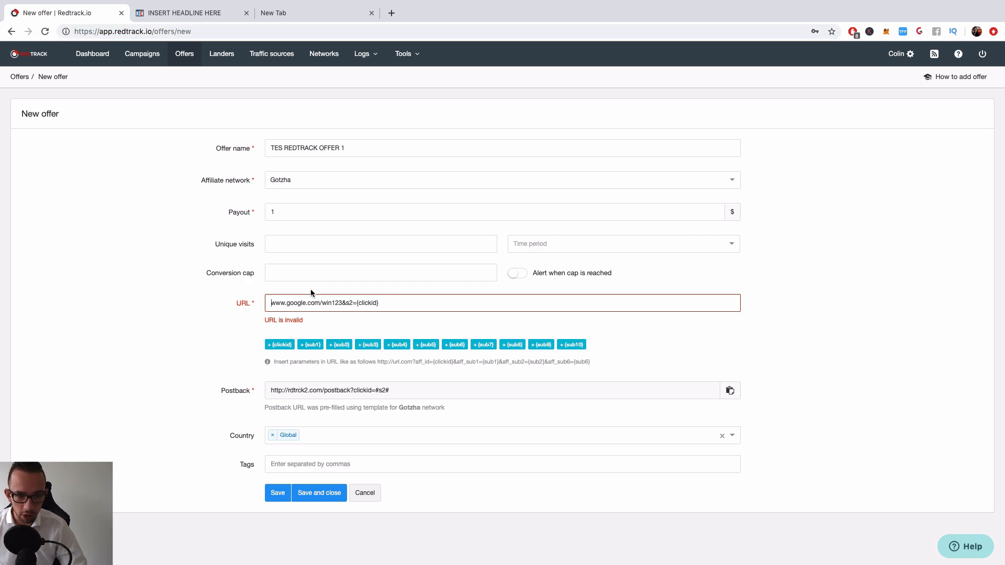
pyautogui.hotkey('ctrl', 'v')
pyautogui.press('Return')
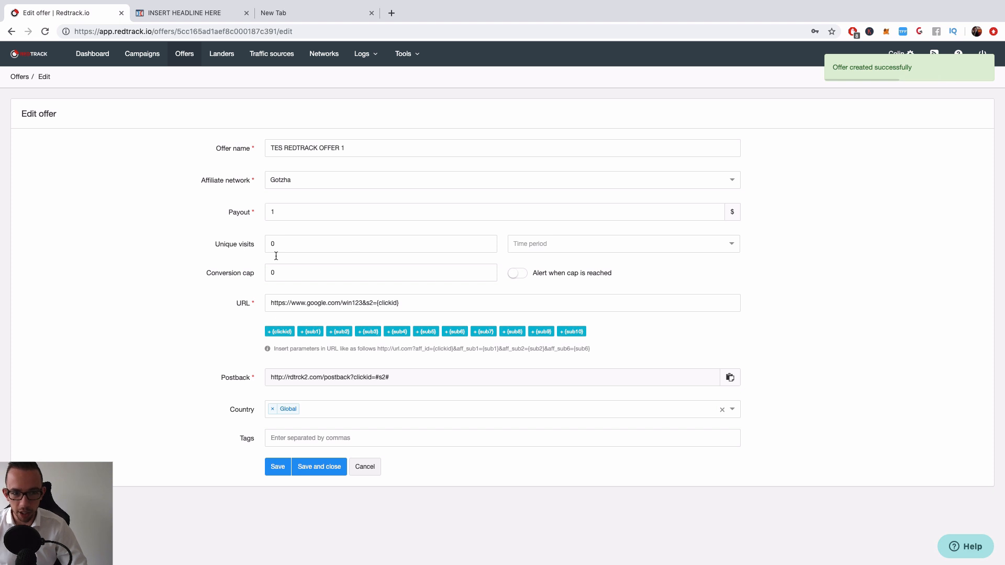
# Step: Start a new campaign and name it "Test Redtrack YT video"
pyautogui.click(135, 57)
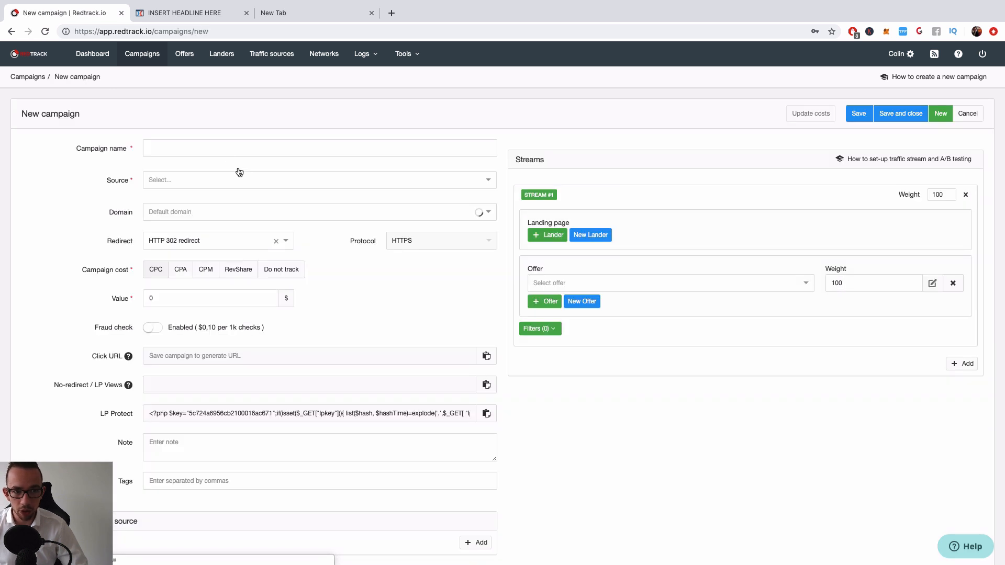
pyautogui.click(227, 148)
pyautogui.write('TEs')
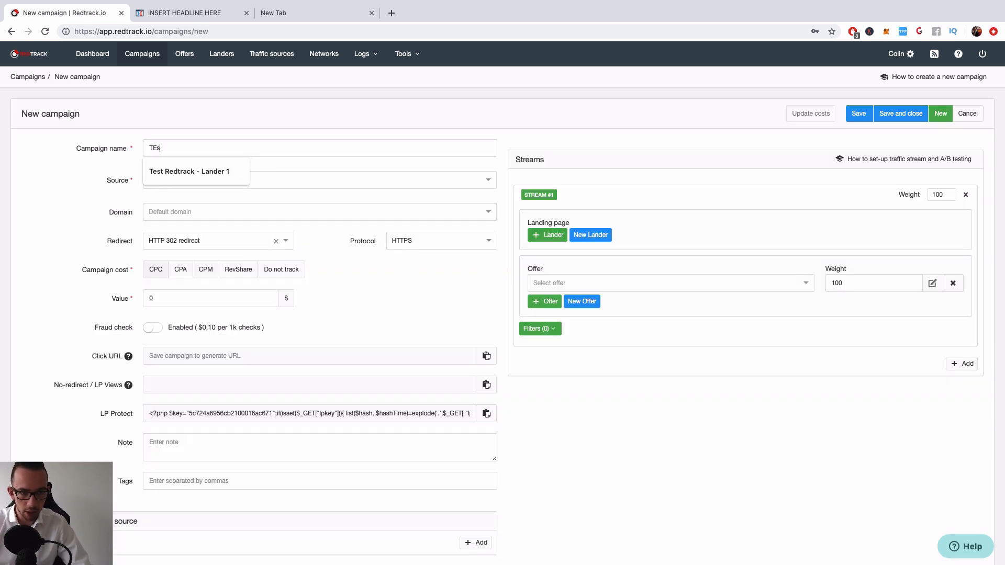
pyautogui.write('t Redtrack YT')
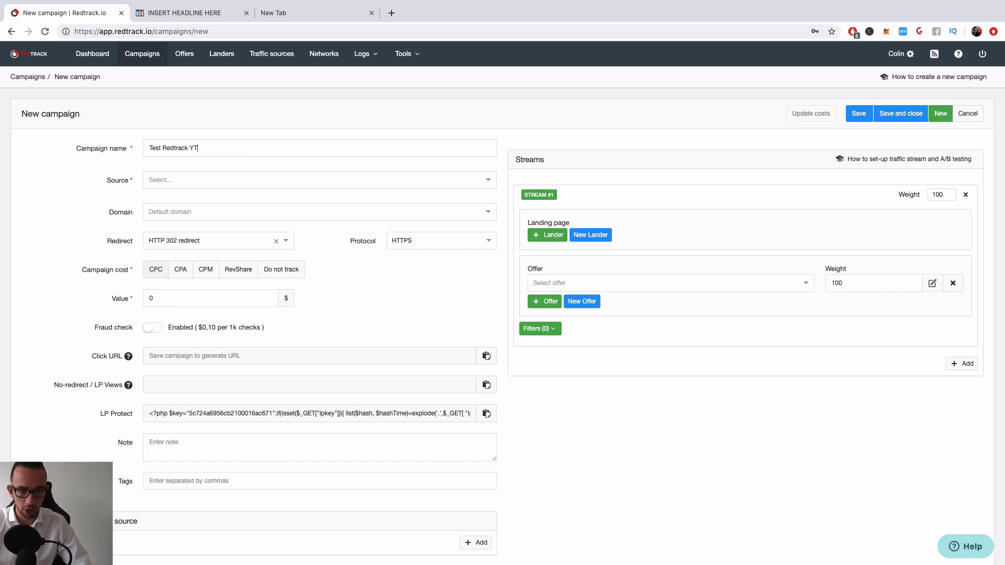
pyautogui.write(' video')
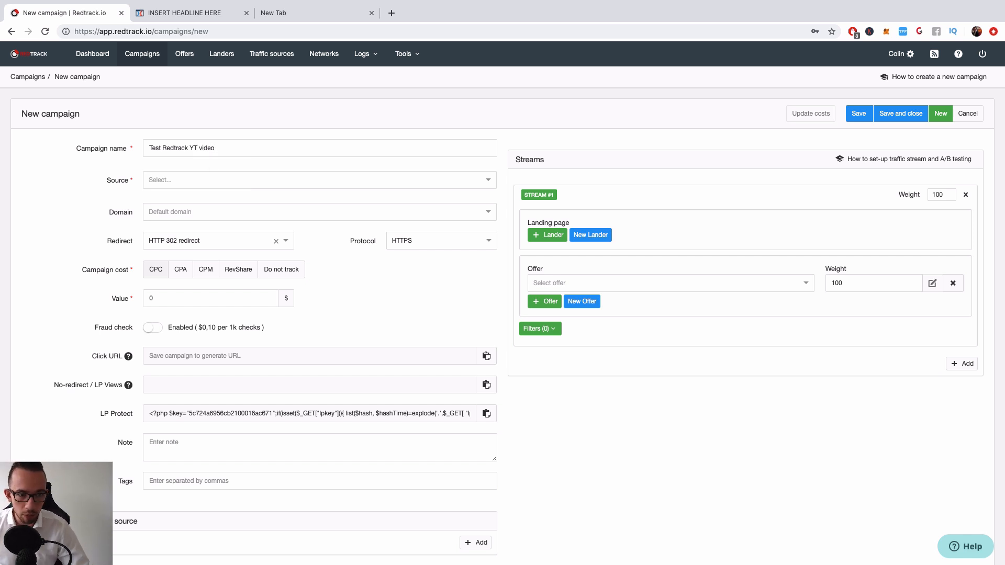
# Step: Set the campaign's source to Facebook and its domain to Watch Me Build Domain
pyautogui.click(201, 180)
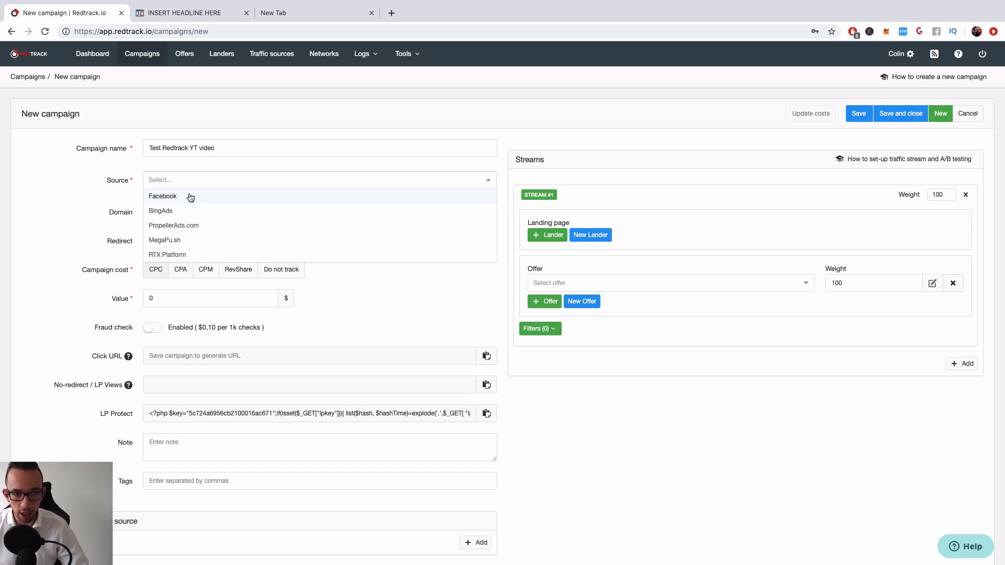
pyautogui.click(190, 197)
pyautogui.click(182, 212)
pyautogui.click(174, 229)
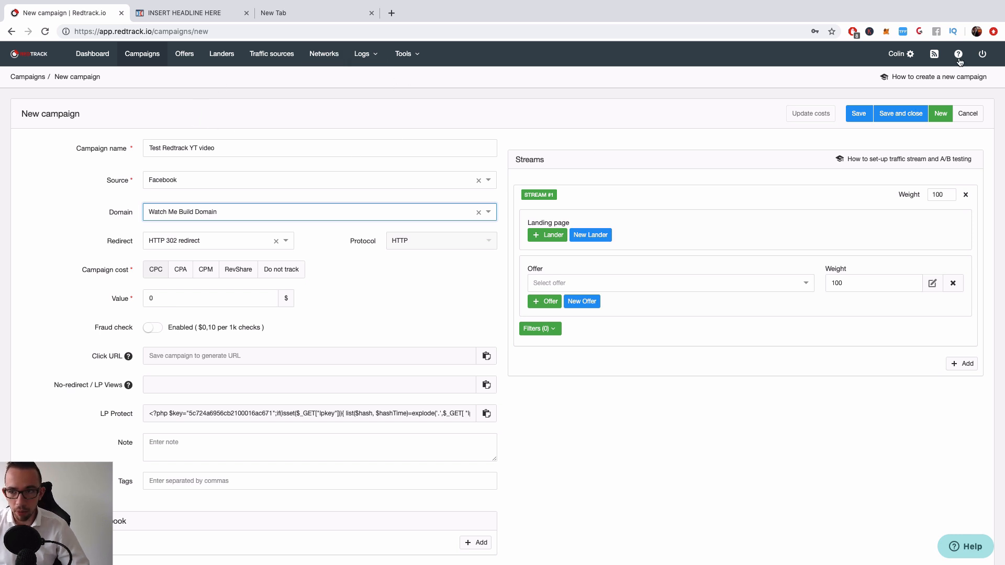
# Step: Add a landing page to Stream #1 and set it to Test Redtrack - Lander 1
pyautogui.scroll(-1, 434, 219)
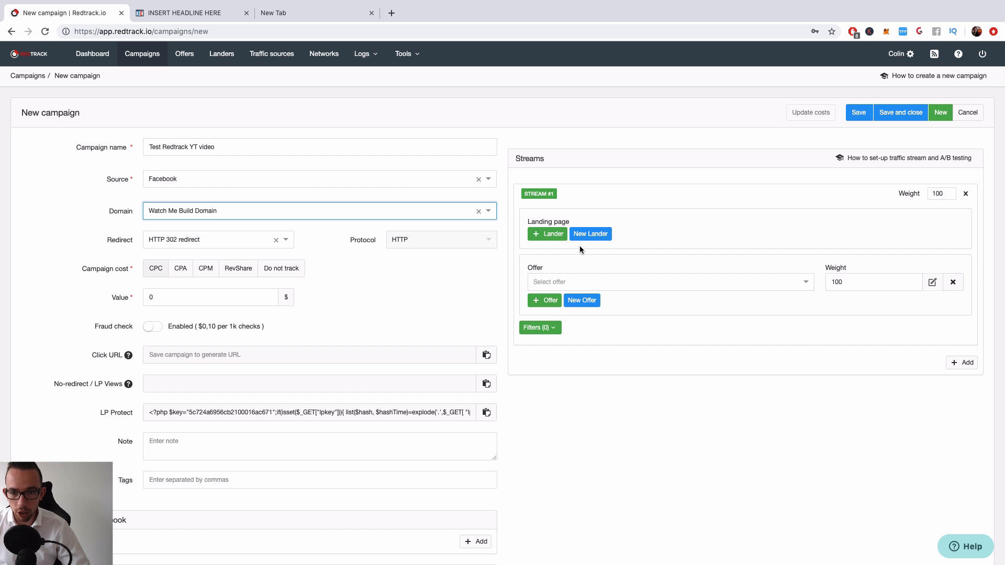
pyautogui.click(556, 237)
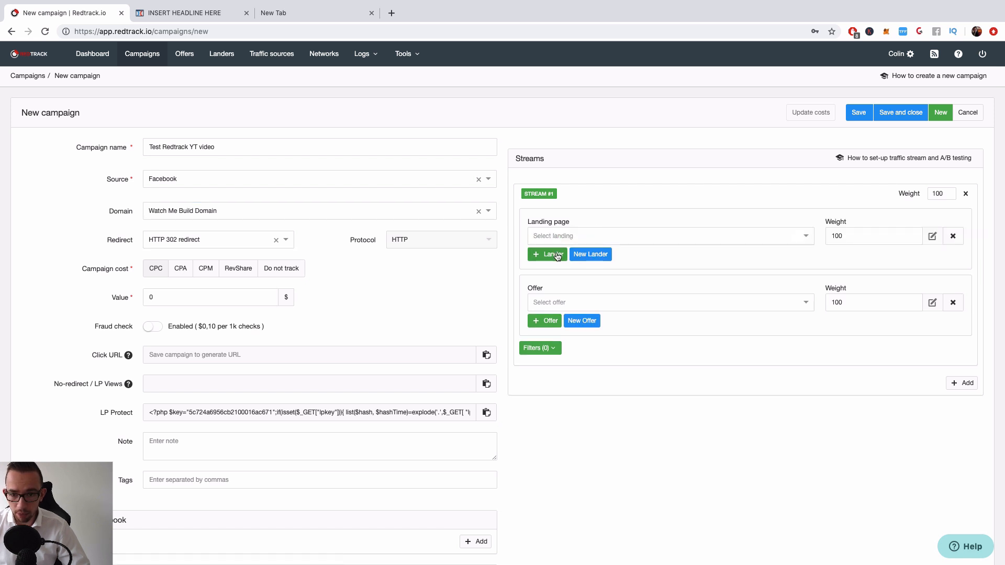
pyautogui.click(555, 237)
pyautogui.click(562, 254)
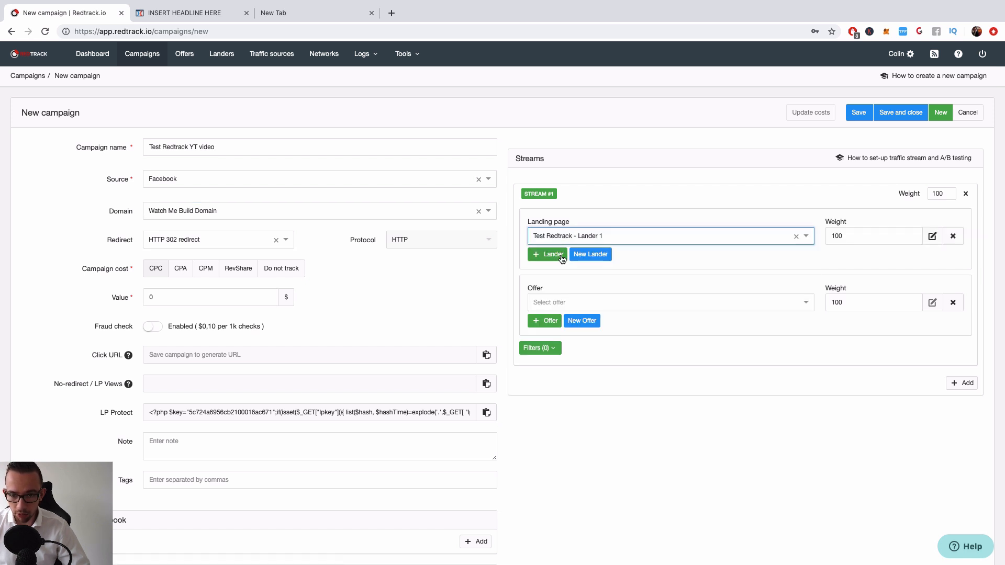
# Step: Choose TES REDTRACK OFFER 1 as the stream's offer and save the campaign
pyautogui.click(563, 303)
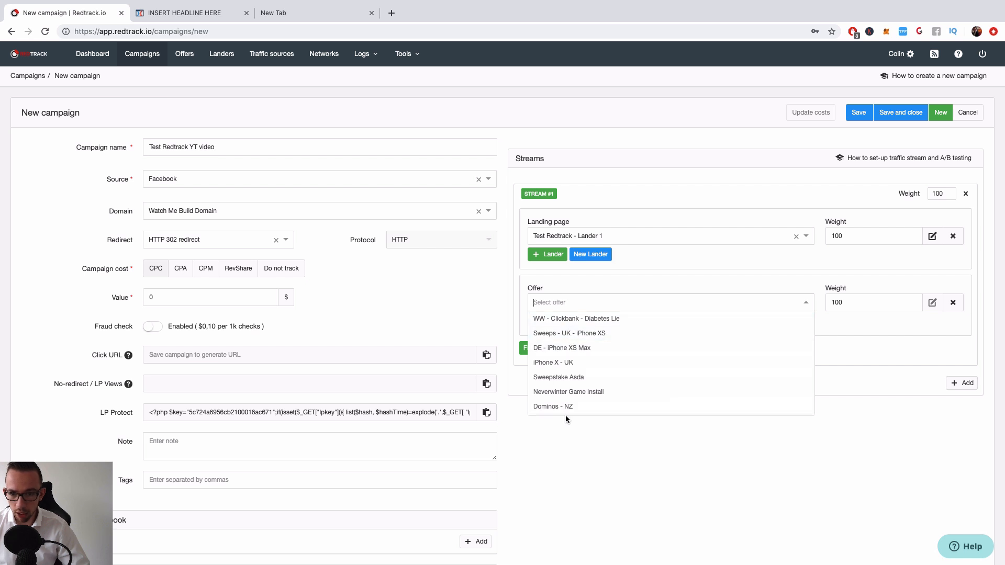
pyautogui.scroll(-1, 568, 395)
pyautogui.scroll(-5, 568, 395)
pyautogui.click(567, 307)
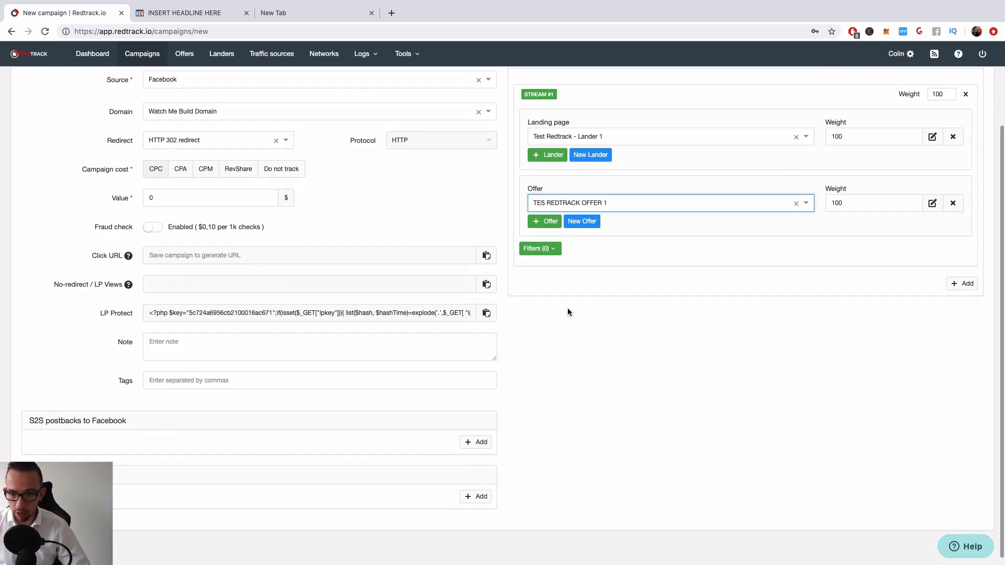
pyautogui.scroll(3, 354, 219)
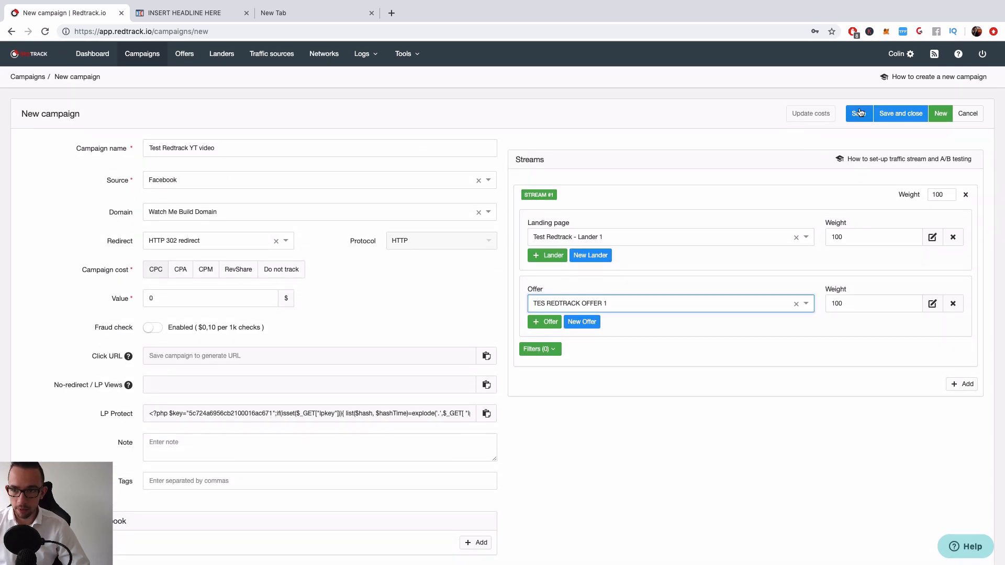
pyautogui.click(854, 113)
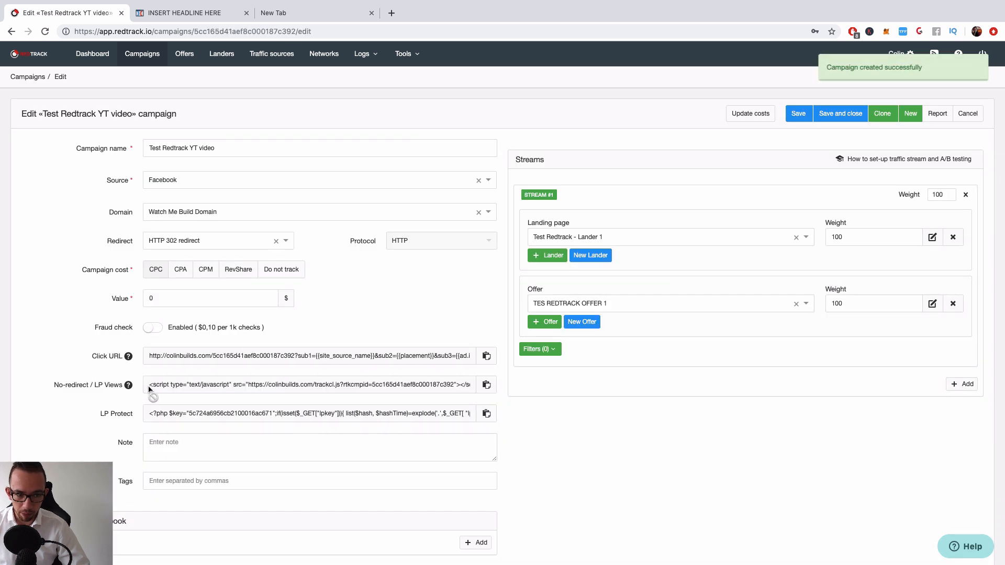
# Step: Copy the campaign's No-redirect / LP Views script into the ClickFunnels page's header tracking code and save the page
pyautogui.click(151, 387)
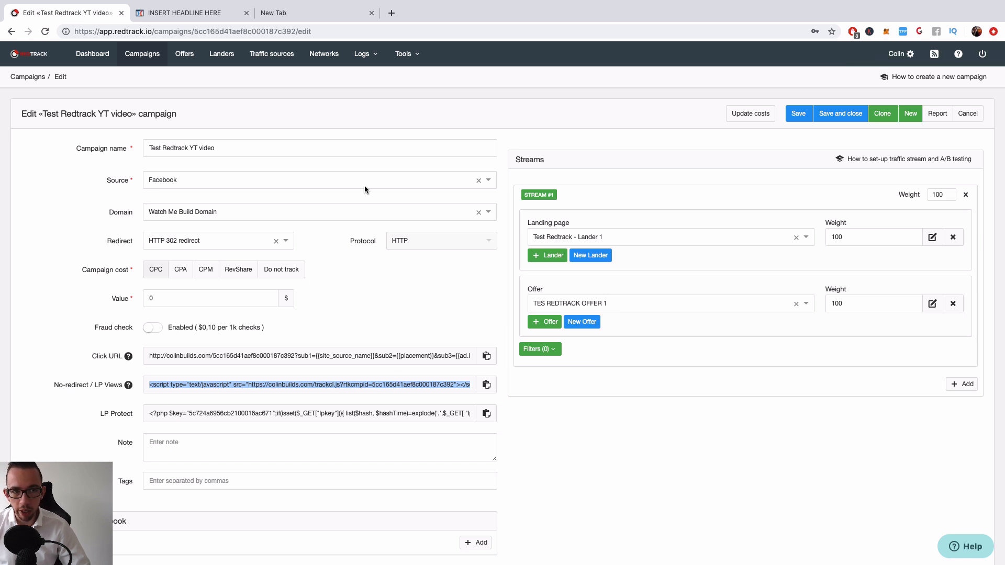
pyautogui.click(183, 15)
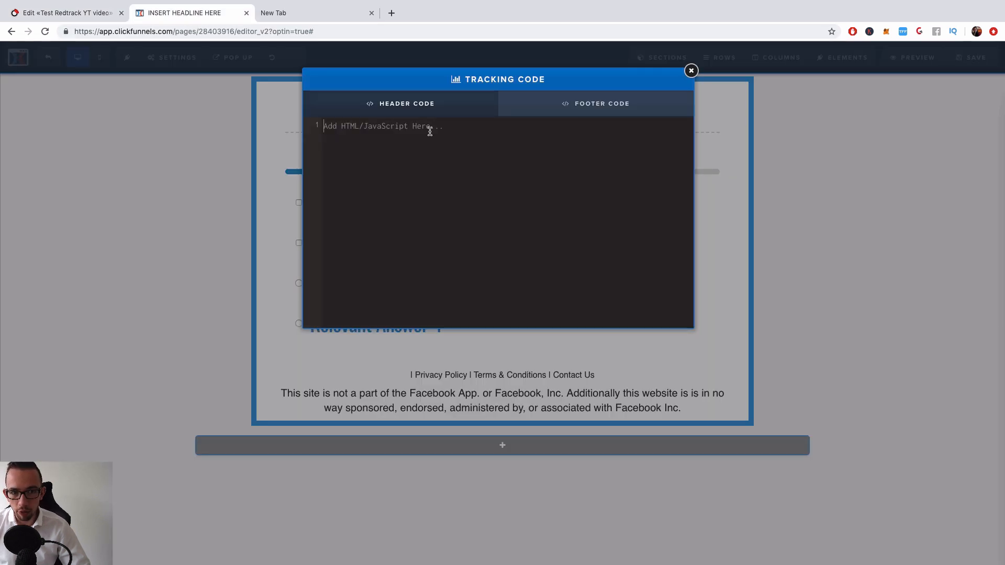
pyautogui.press('super+v')
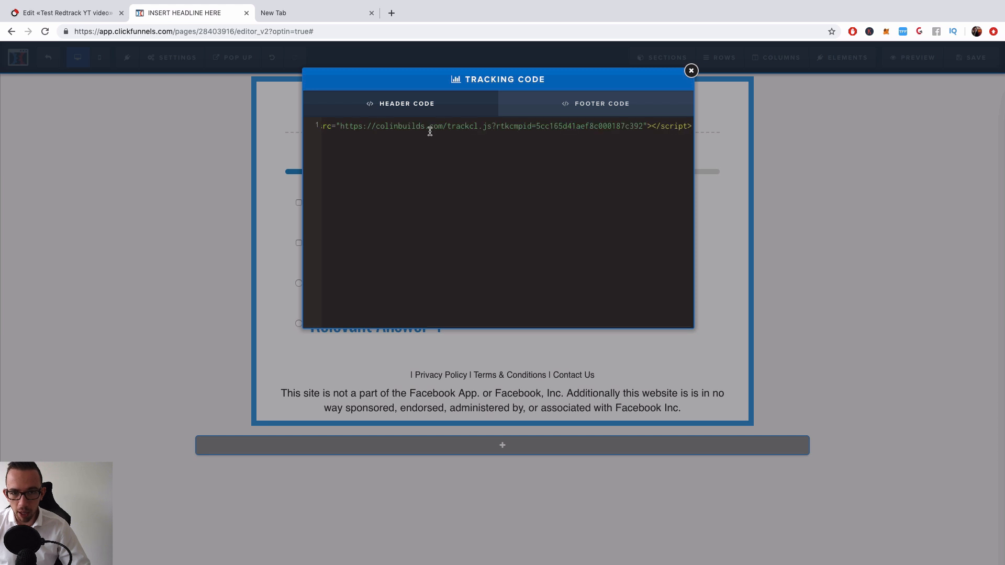
pyautogui.click(692, 70)
pyautogui.press('super+s')
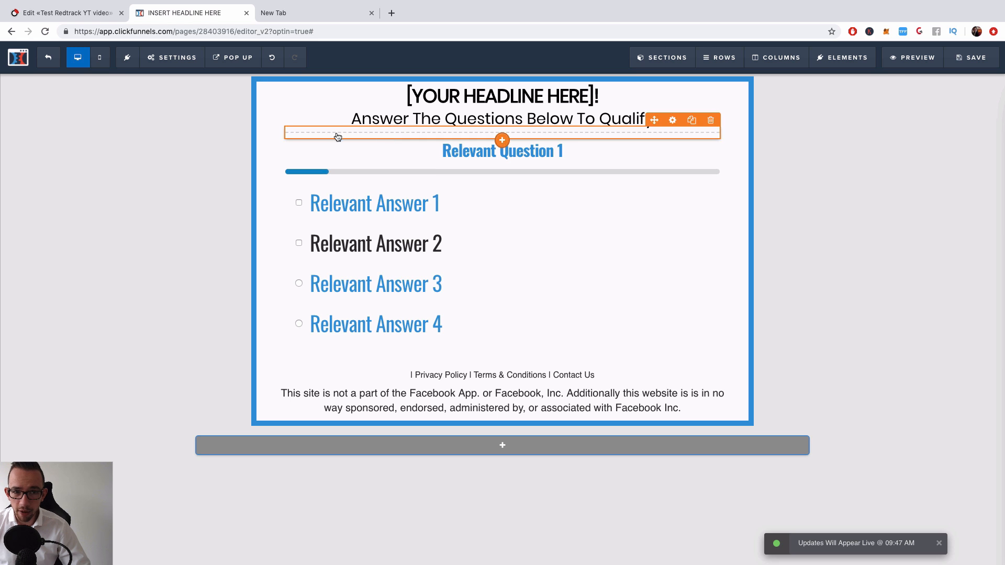
# Step: Return to the Redtrack campaign and examine its full Click URL through to the last sub parameter
pyautogui.click(56, 6)
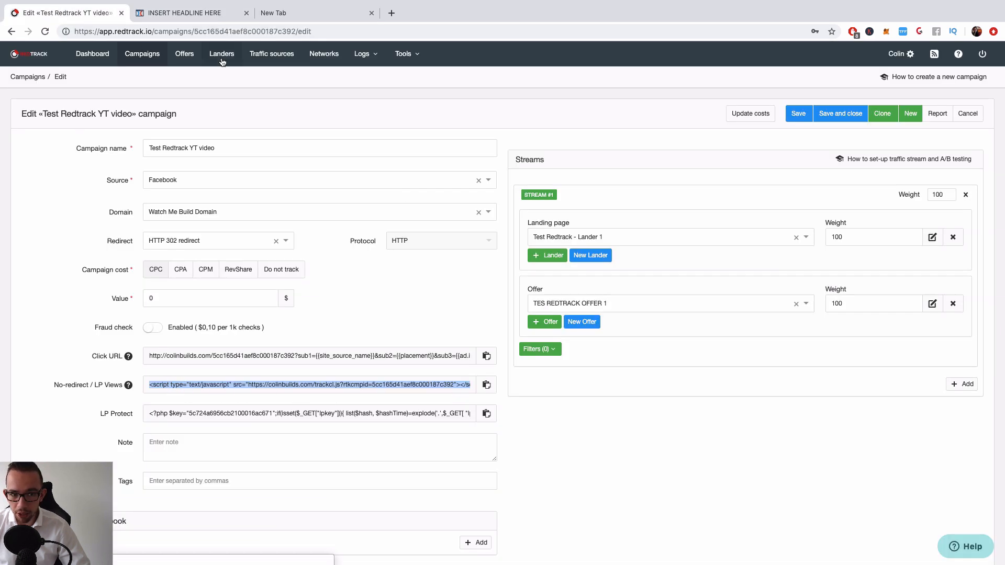
pyautogui.moveTo(150, 356); pyautogui.dragTo(573, 360)
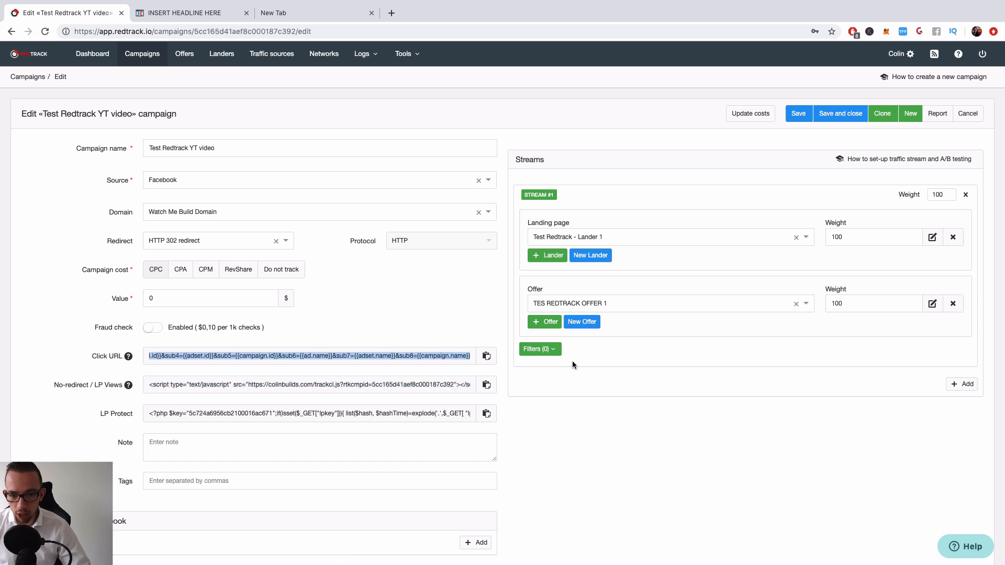
pyautogui.moveTo(380, 370); pyautogui.dragTo(263, 366)
pyautogui.click(403, 290)
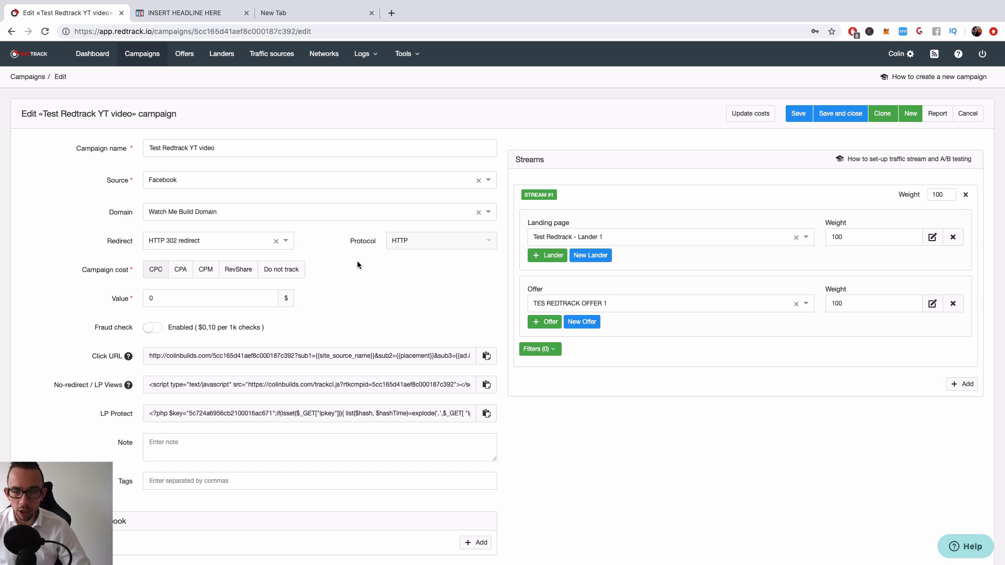
# Step: Search the Redtrack knowledge base for "domain" and read through the Custom Tracking Domain article
pyautogui.click(959, 54)
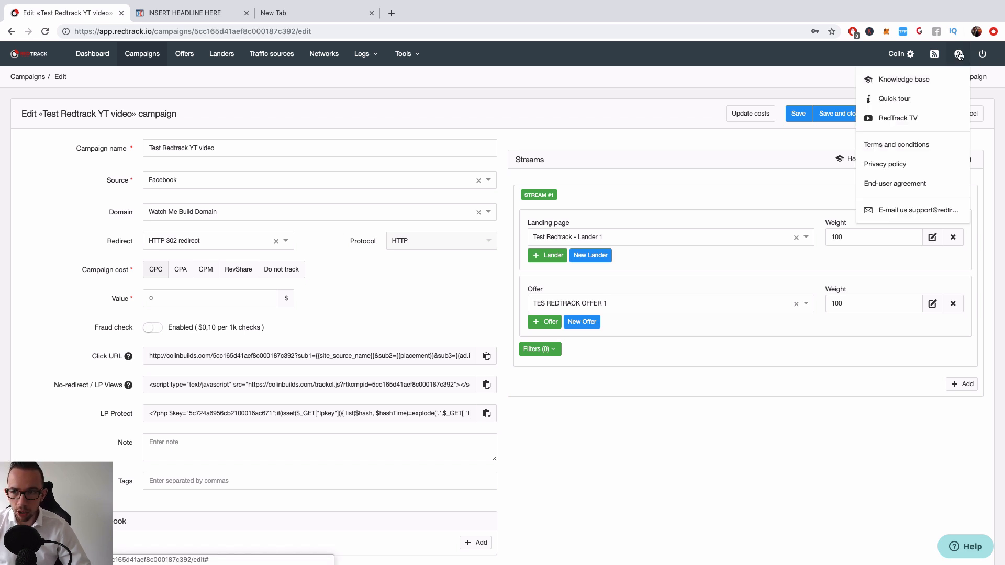
pyautogui.click(911, 80)
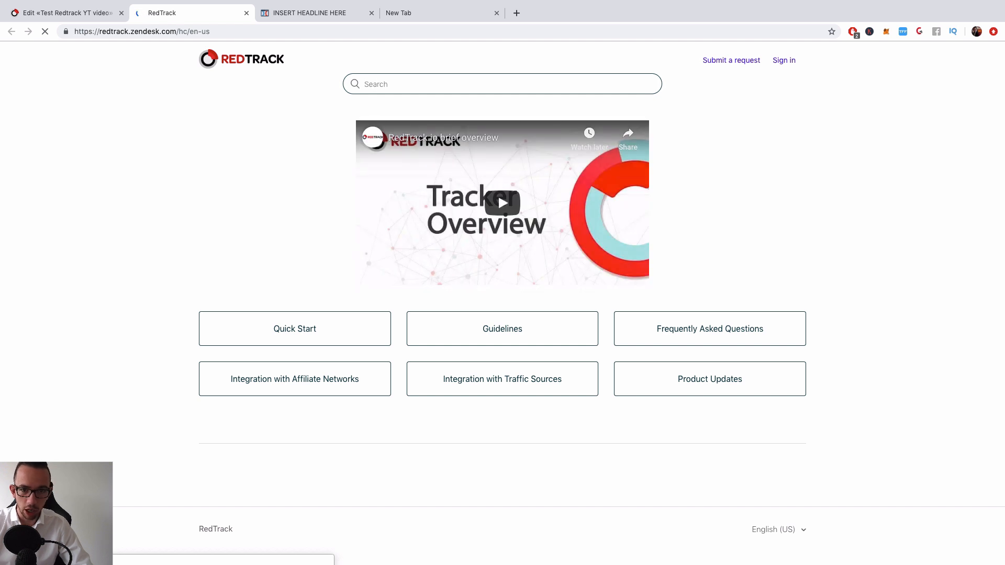
pyautogui.click(424, 84)
pyautogui.write('domain')
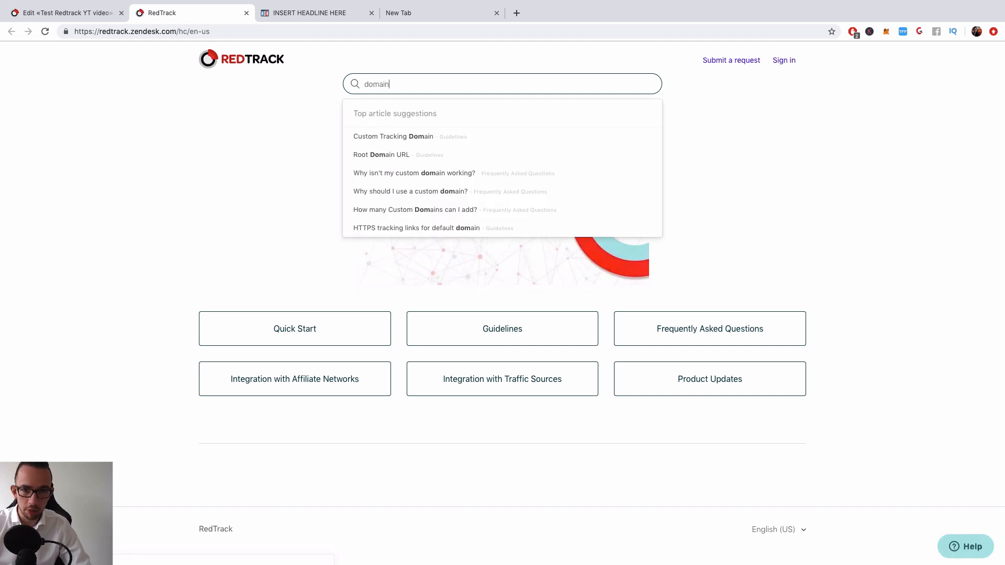
pyautogui.click(407, 137)
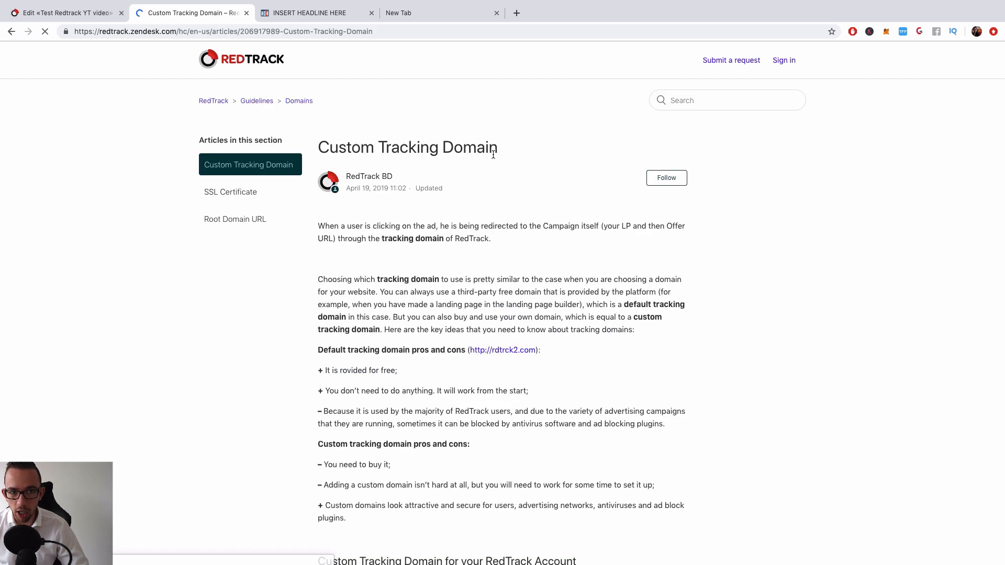
pyautogui.scroll(-15, 493, 155)
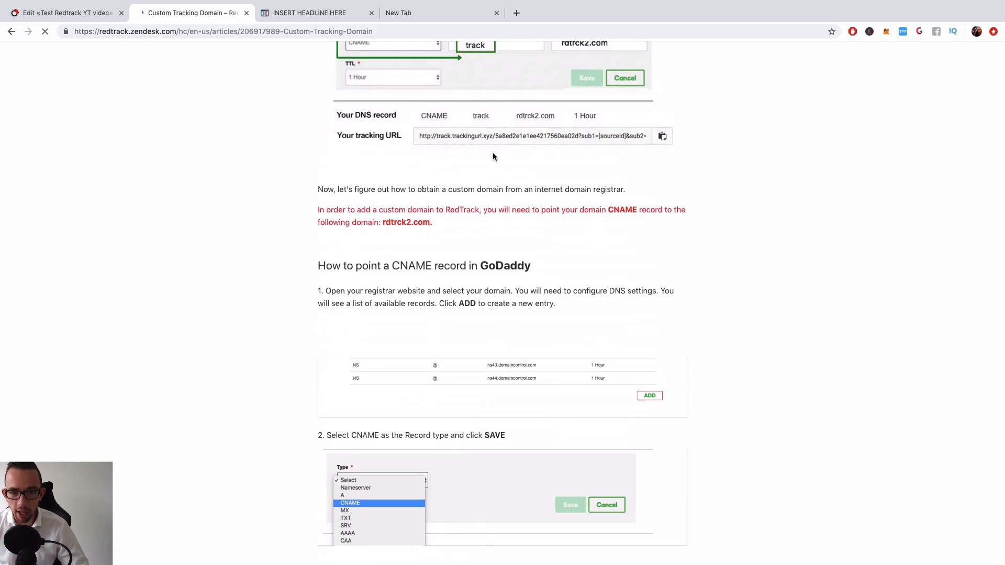
pyautogui.scroll(-15, 492, 152)
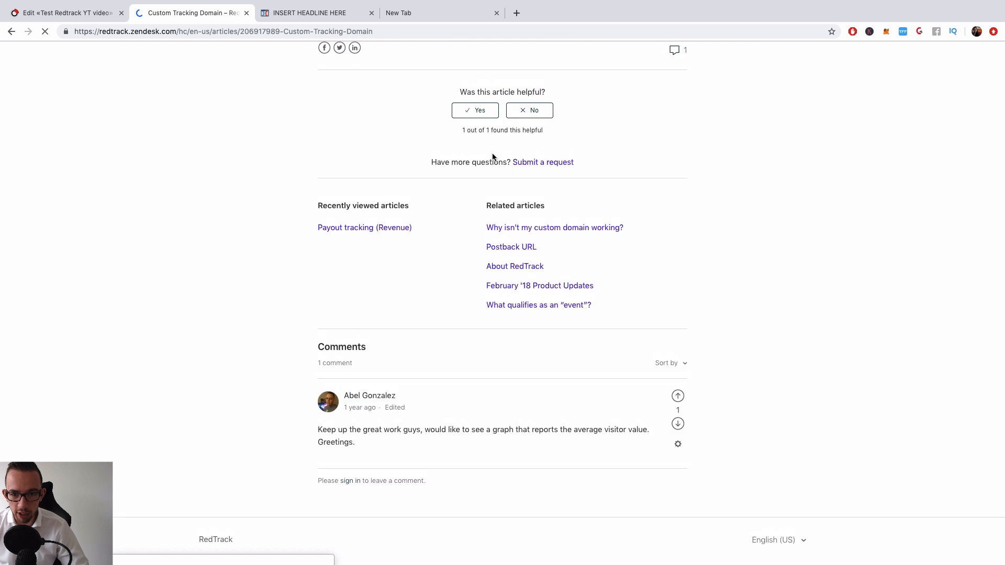
pyautogui.scroll(20, 492, 153)
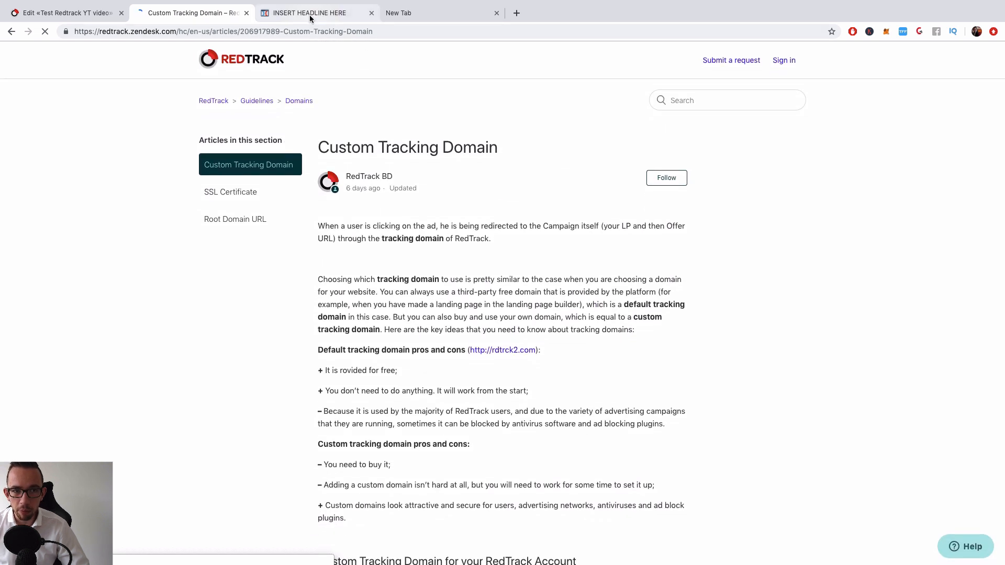
# Step: Revisit the ClickFunnels page editor, return to the Redtrack campaign, and close the ClickFunnels browser tab
pyautogui.click(309, 13)
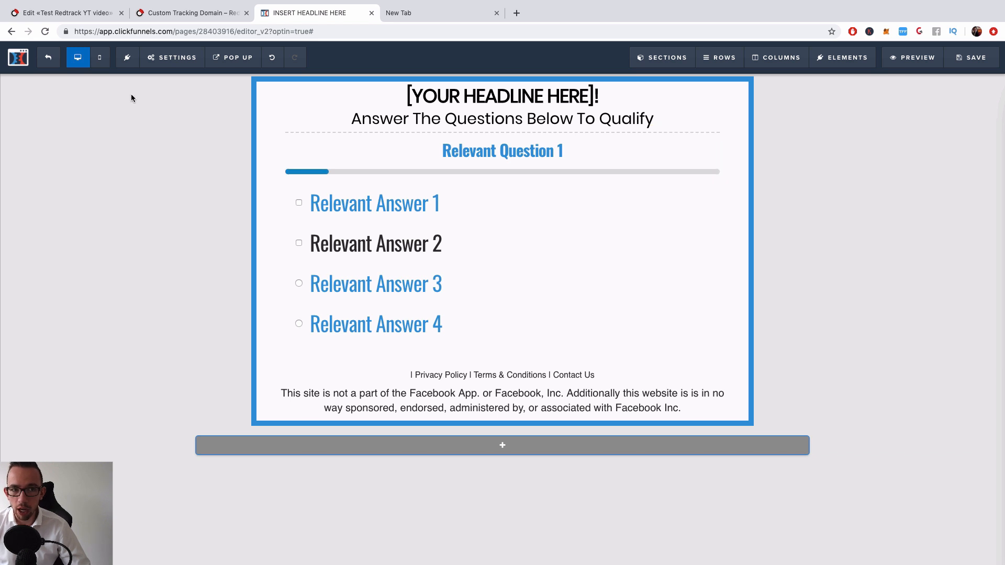
pyautogui.click(173, 58)
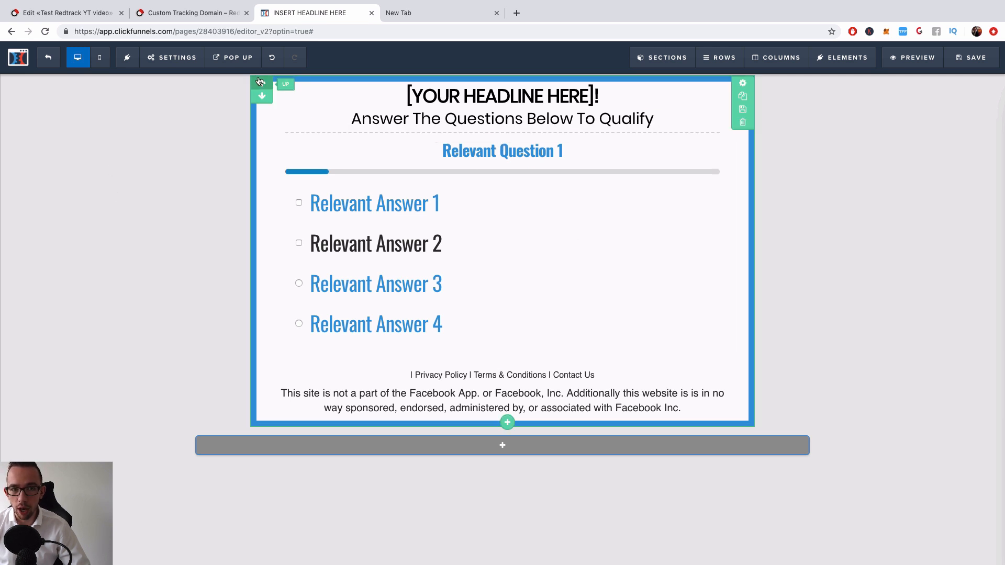
pyautogui.click(84, 13)
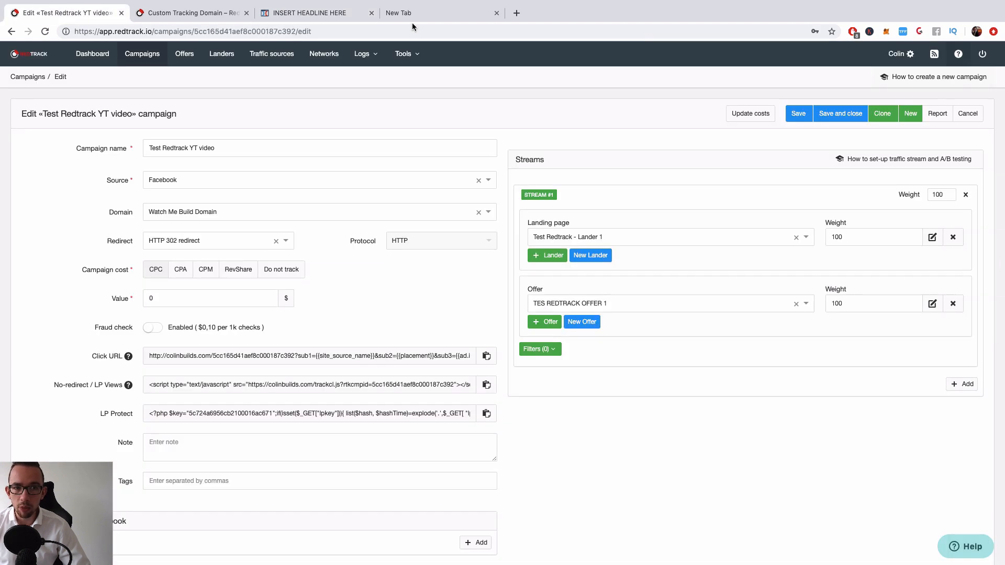
pyautogui.click(372, 13)
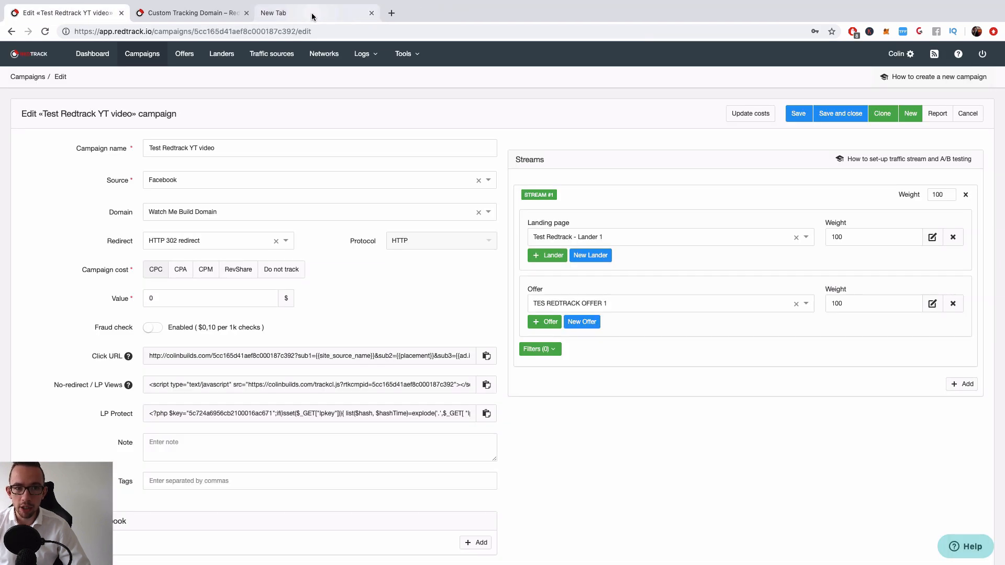
# Step: Write the tracking parameters sub1={{campaign.name}}&sub2={{adset.name}}&sub3={{ad.name}} in the empty browser tab's address field
pyautogui.click(312, 13)
pyautogui.write('sub1={{campaign.name}}&sub2={{adset.name}}&sub3={{ad.name}}')
pyautogui.moveTo(316, 29); pyautogui.dragTo(65, 30)
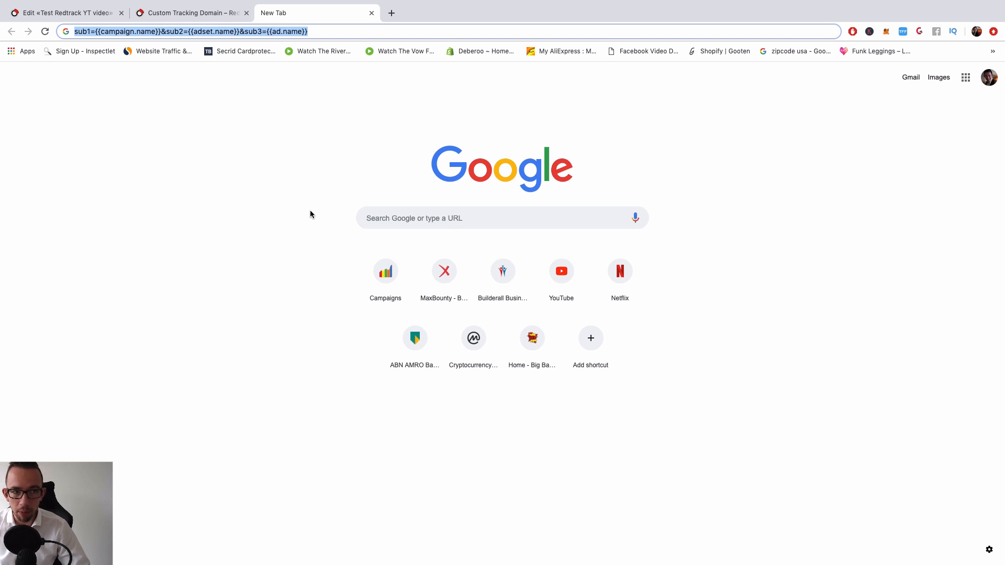
pyautogui.click(83, 31)
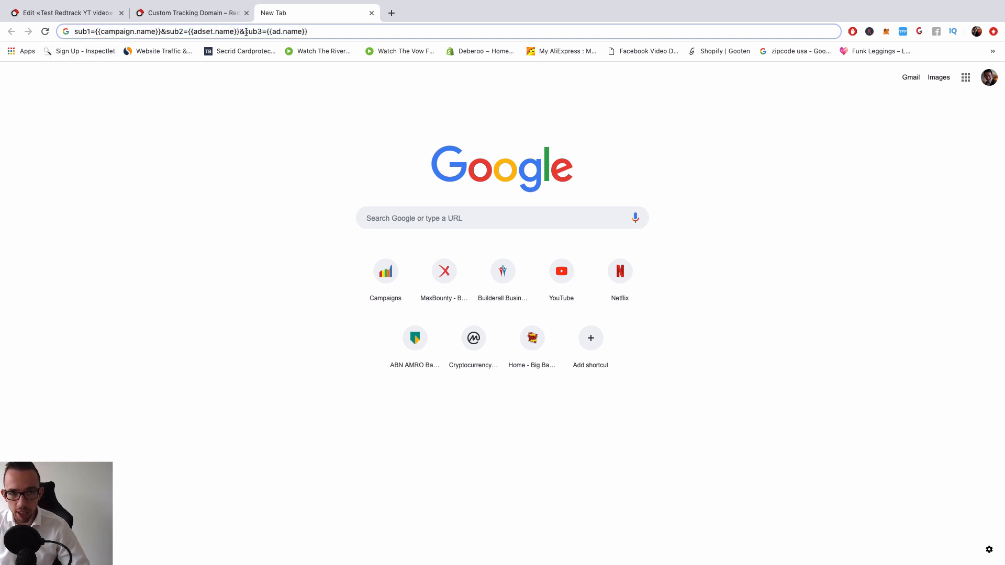
# Step: Open the statistics report for the Push - UK - iPhone XS campaign in Redtrack
pyautogui.click(95, 16)
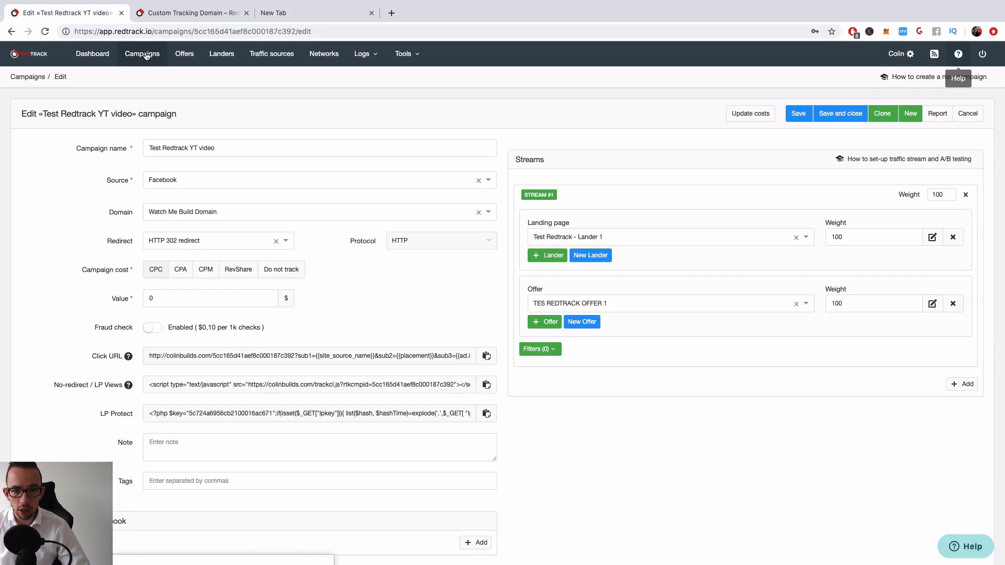
pyautogui.click(150, 56)
pyautogui.tripleClick(99, 234)
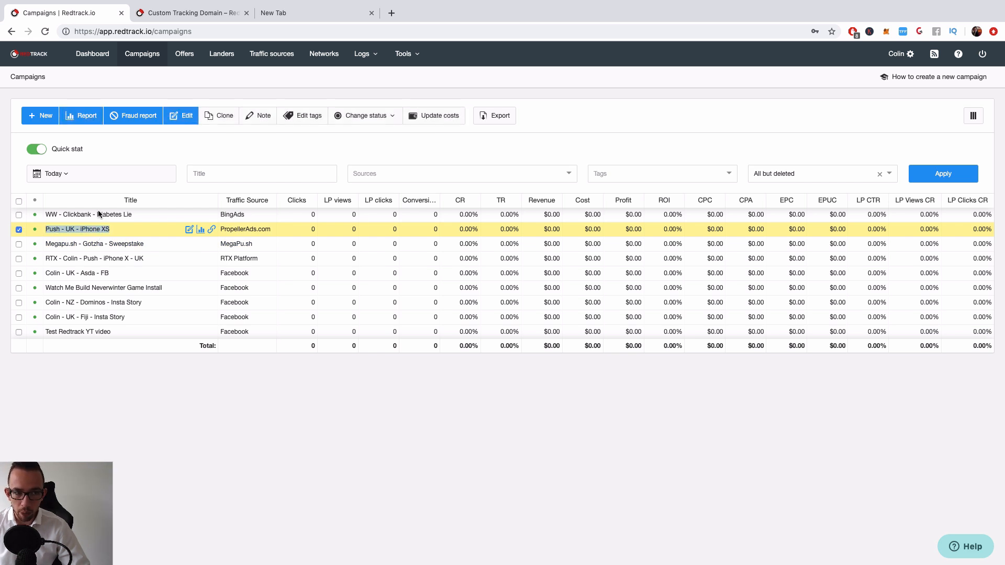
pyautogui.click(86, 124)
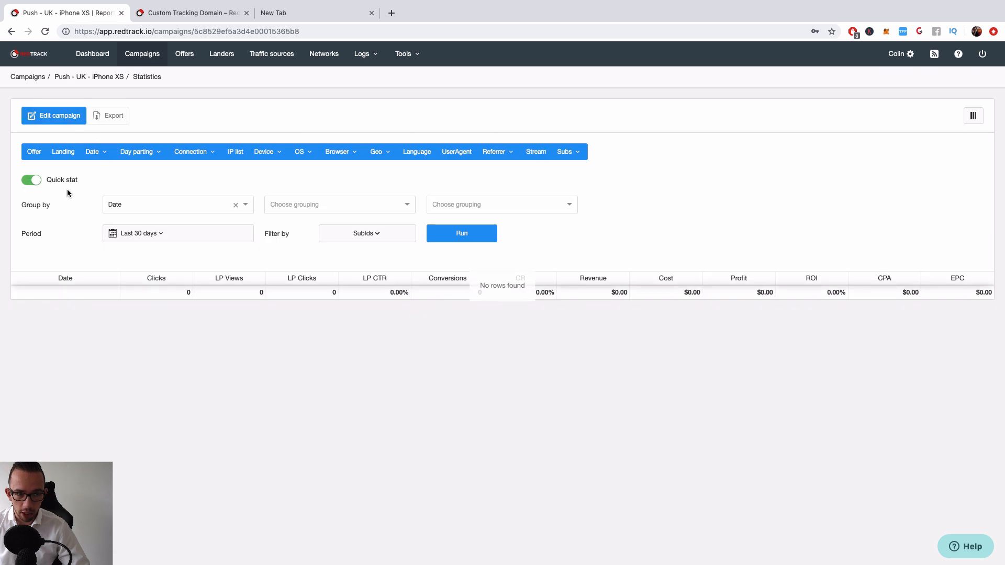
# Step: Examine the sub parameters Sub1 to Sub10 among the first grouping options of the Push - UK - iPhone XS report
pyautogui.click(159, 206)
pyautogui.scroll(-5, 168, 274)
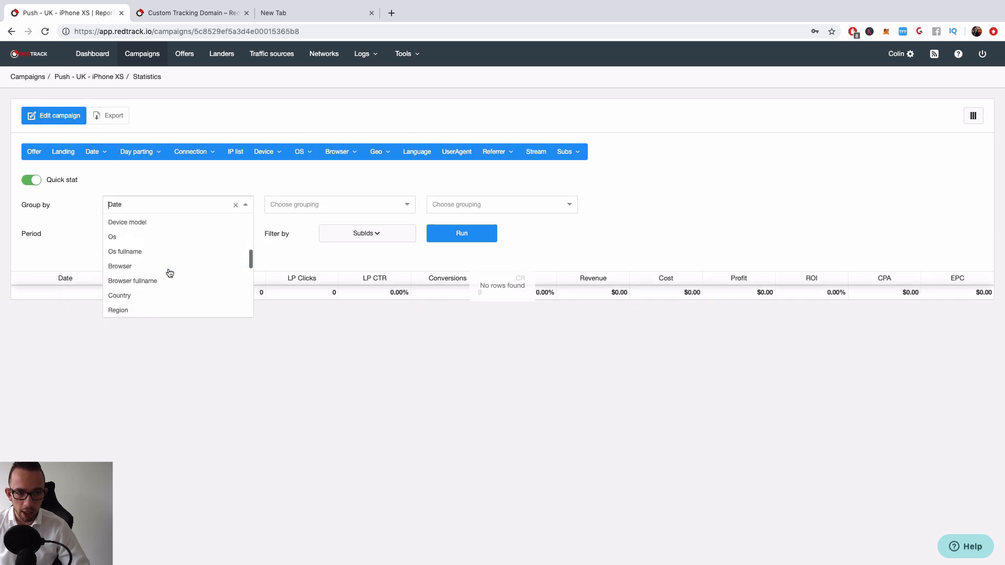
pyautogui.scroll(-8, 169, 271)
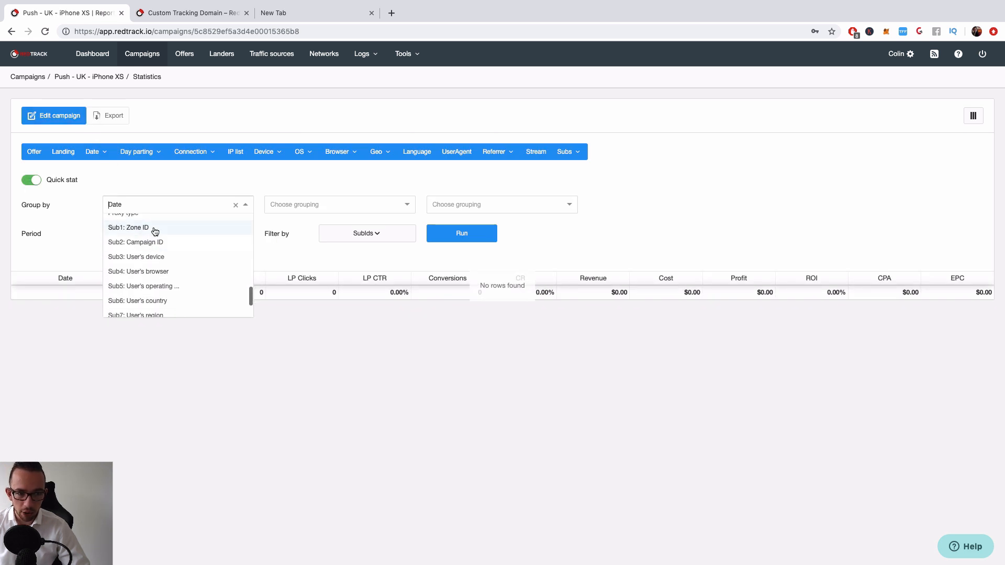
pyautogui.scroll(-2, 166, 261)
pyautogui.scroll(8, 166, 269)
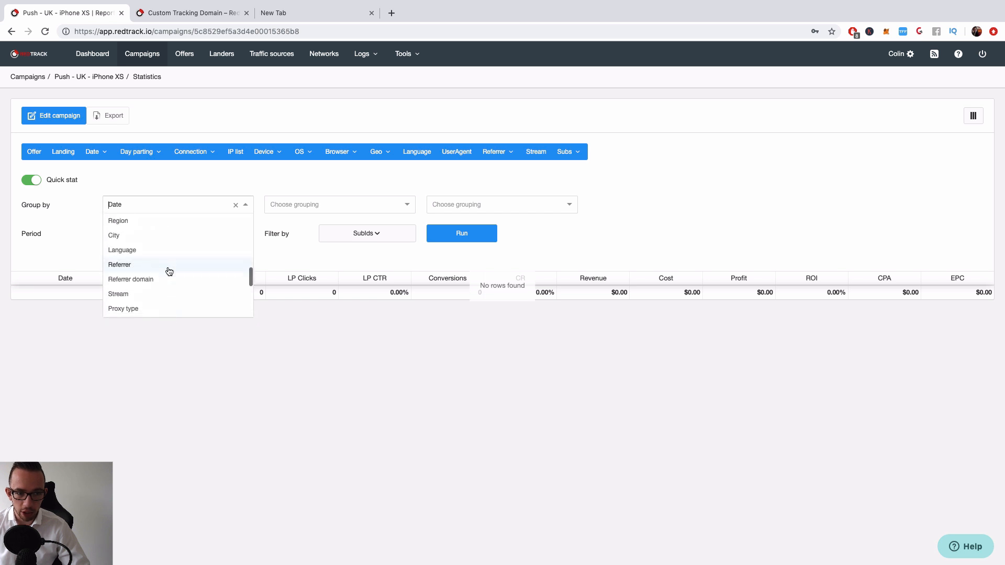
pyautogui.scroll(-8, 166, 269)
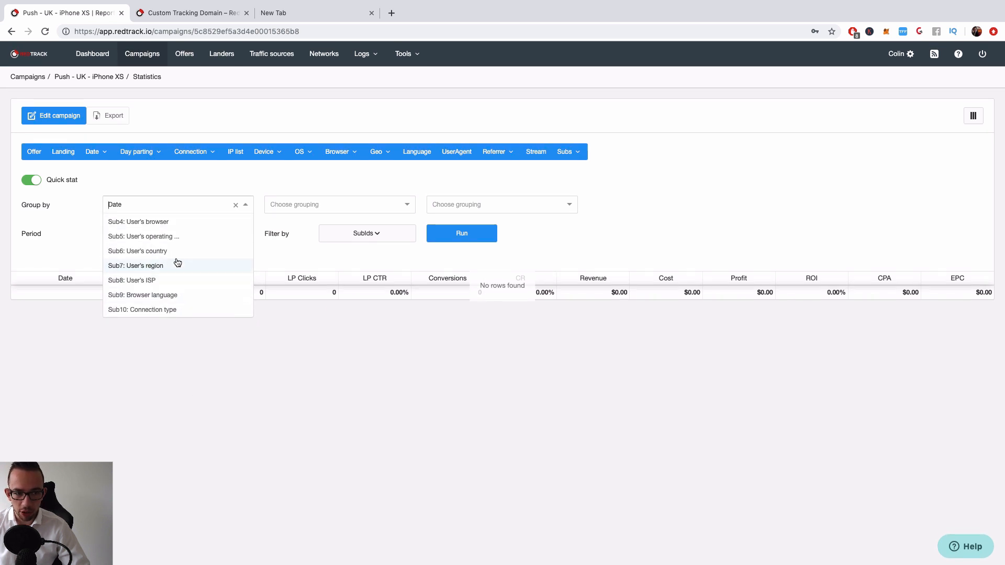
pyautogui.scroll(3, 173, 246)
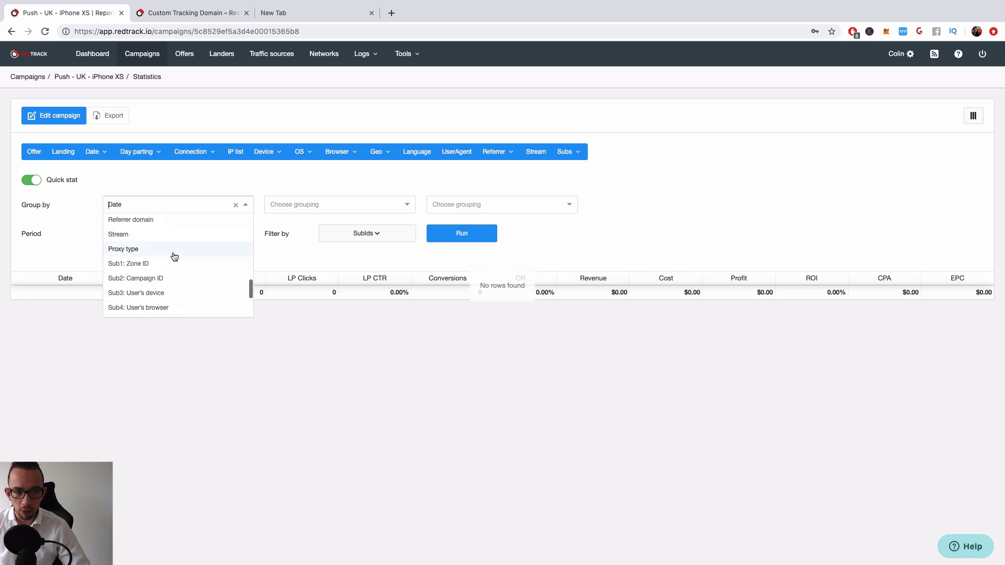
# Step: Return to the campaign list and open the statistics report for the UK - Asda - FB campaign
pyautogui.click(37, 77)
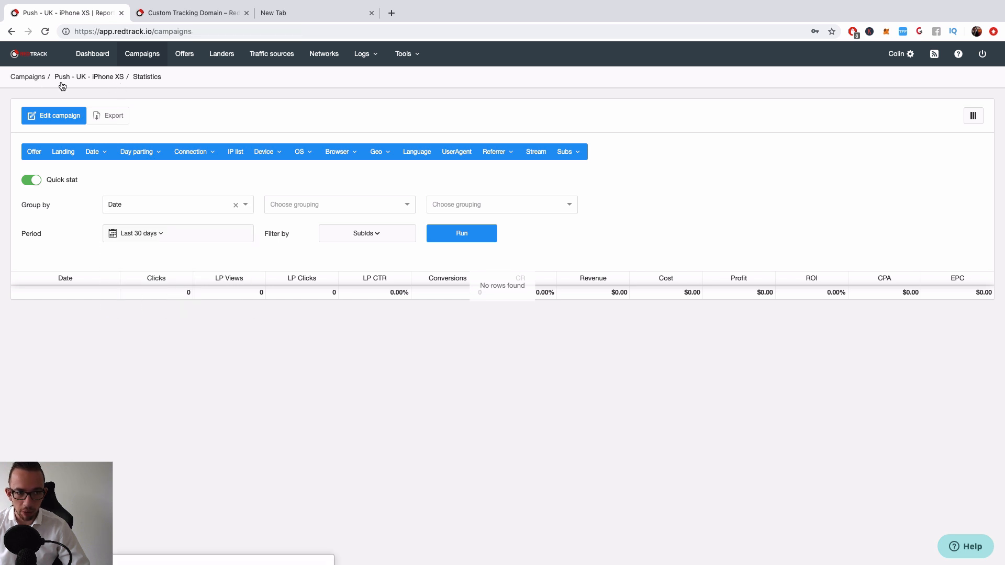
pyautogui.click(99, 273)
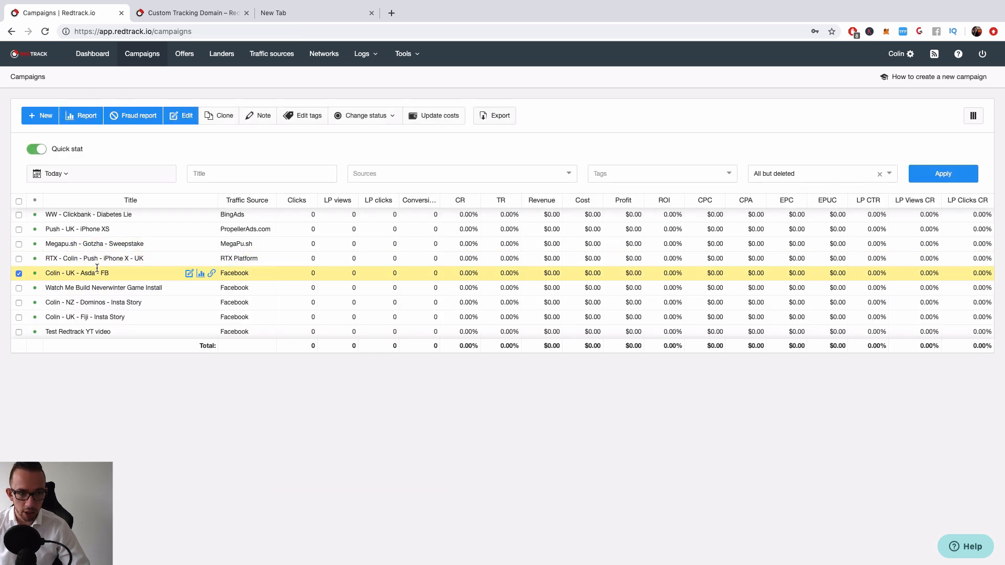
pyautogui.click(82, 116)
# Step: Review the Facebook sub parameters among the first grouping options and group the report by Sub7: adset_name
pyautogui.click(128, 209)
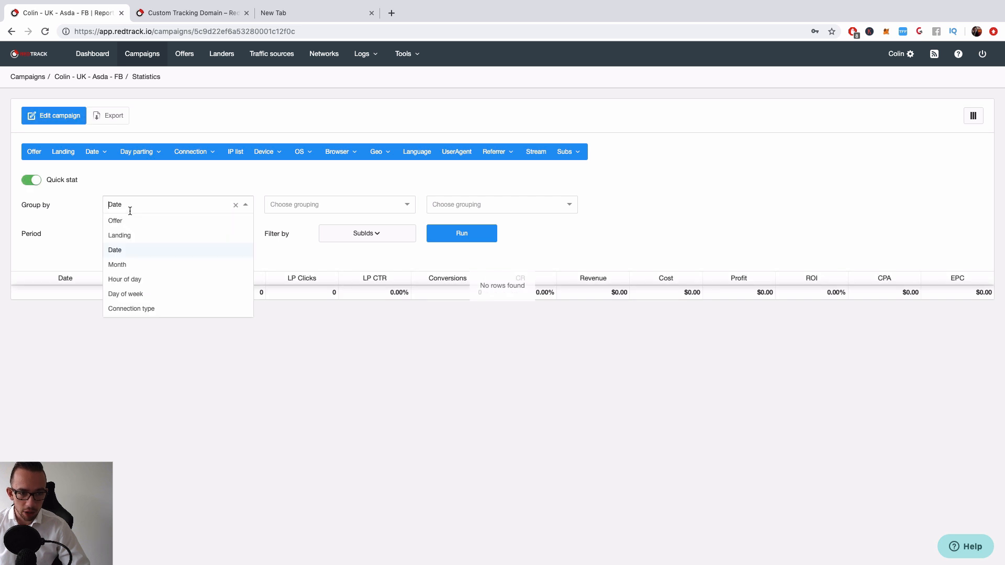
pyautogui.scroll(-3, 146, 276)
pyautogui.scroll(-10, 146, 276)
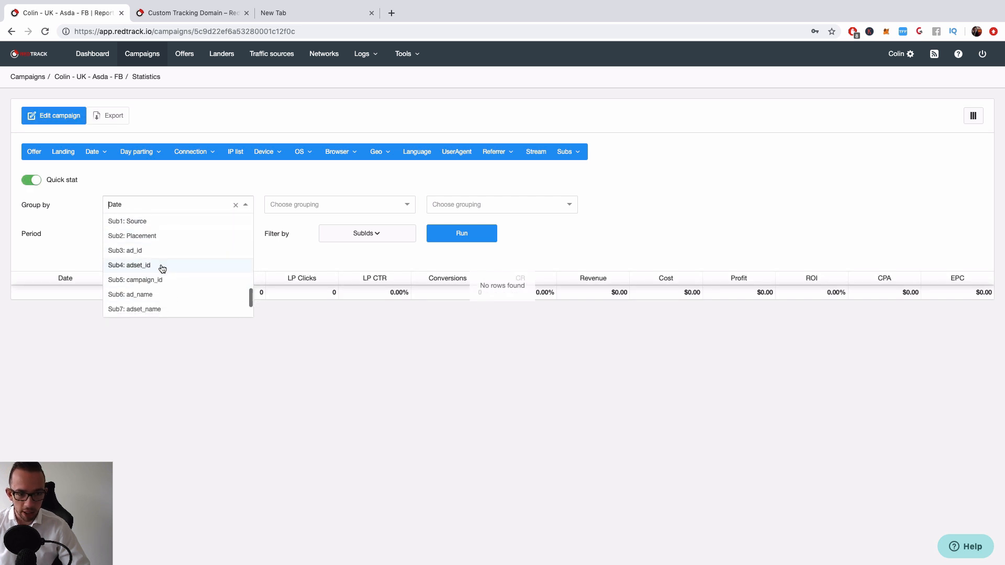
pyautogui.scroll(-1, 160, 262)
pyautogui.scroll(-2, 160, 260)
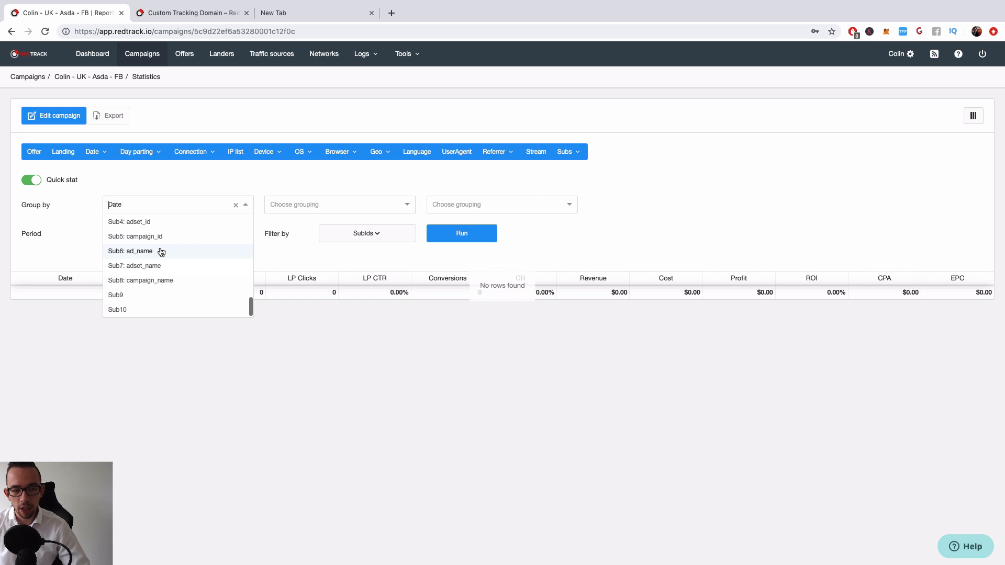
pyautogui.click(162, 267)
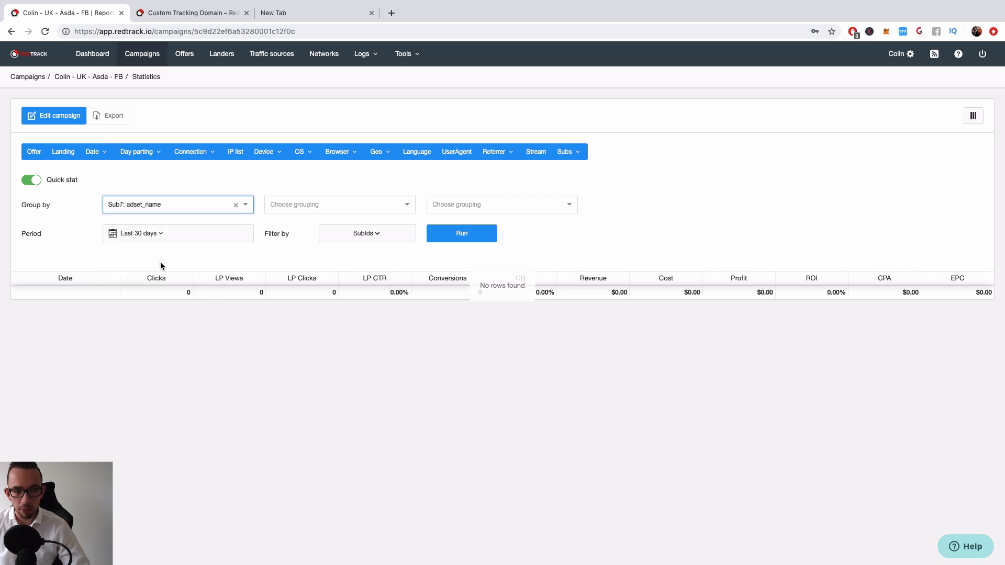